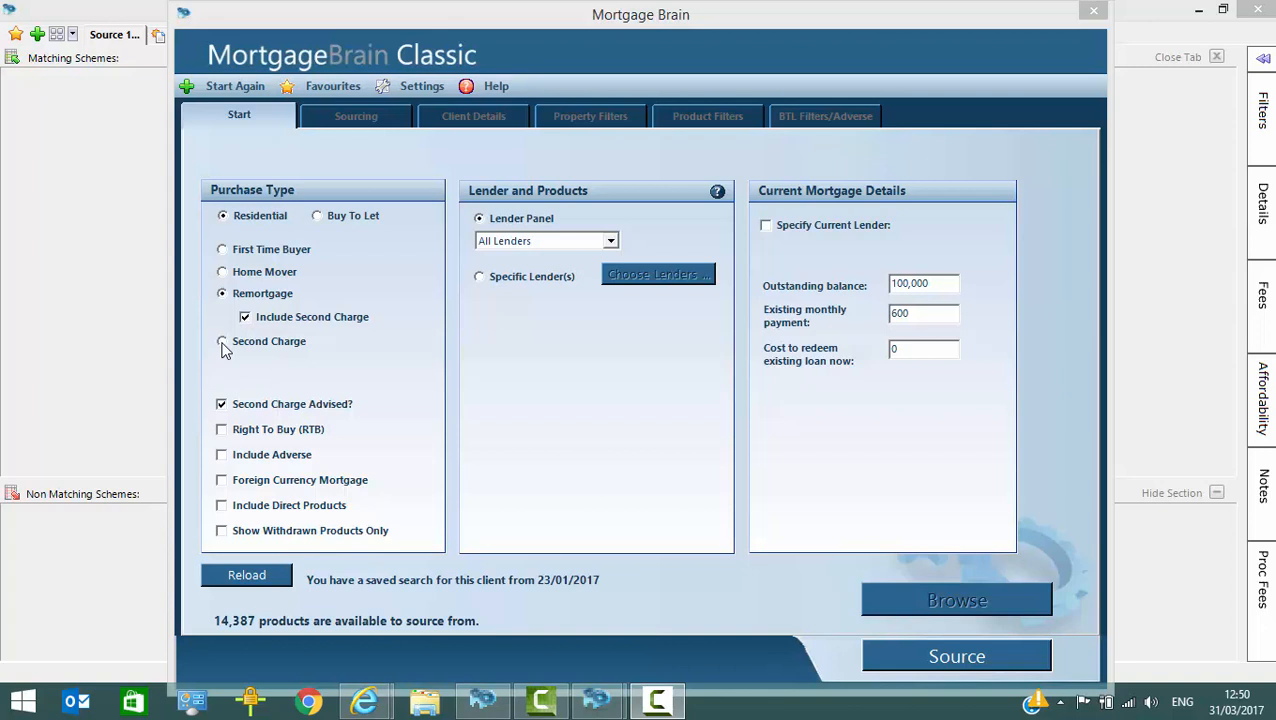
Step: Set the residential purchase type to Remortgage with Include Second Charge and continue to the sourcing details
click(222, 342)
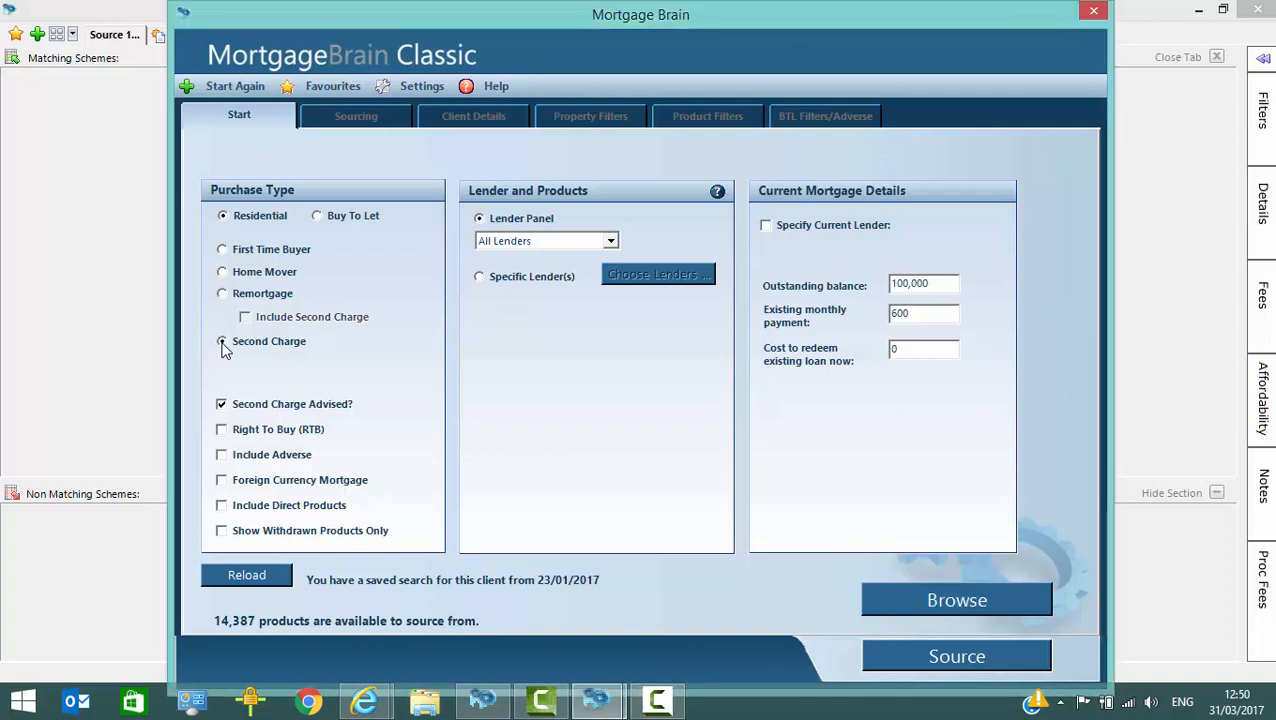
click(222, 293)
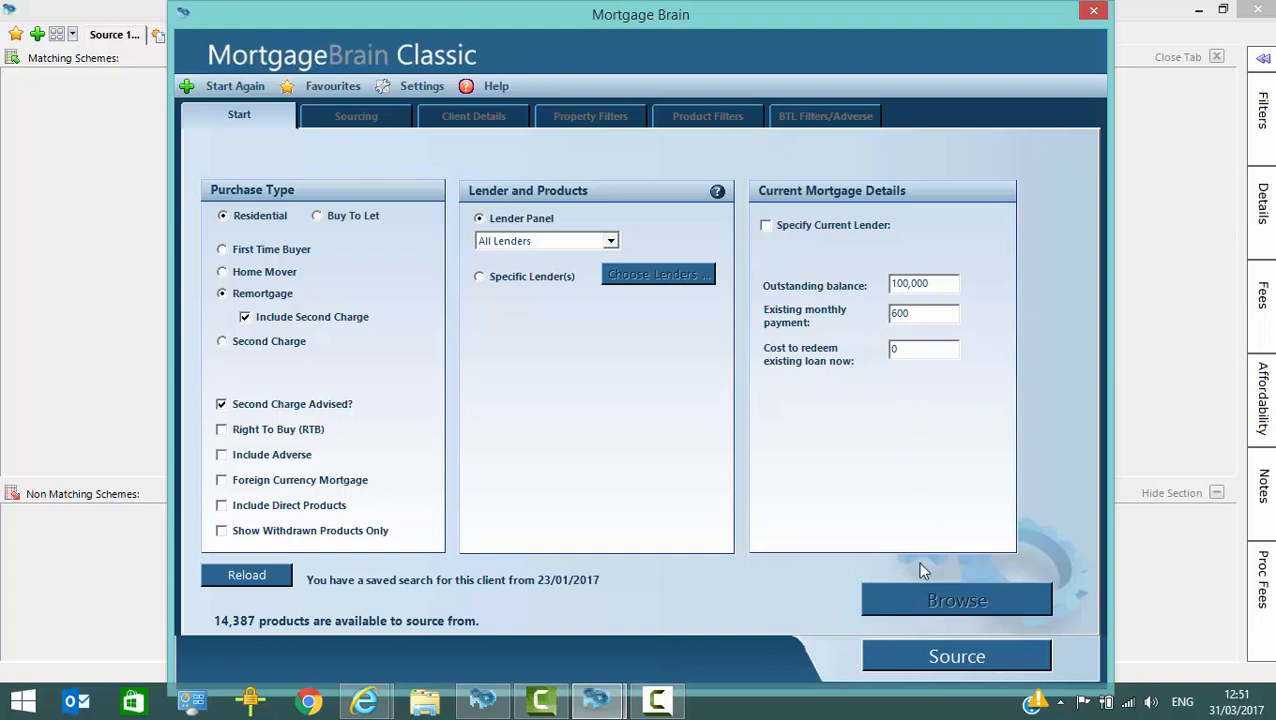
click(956, 657)
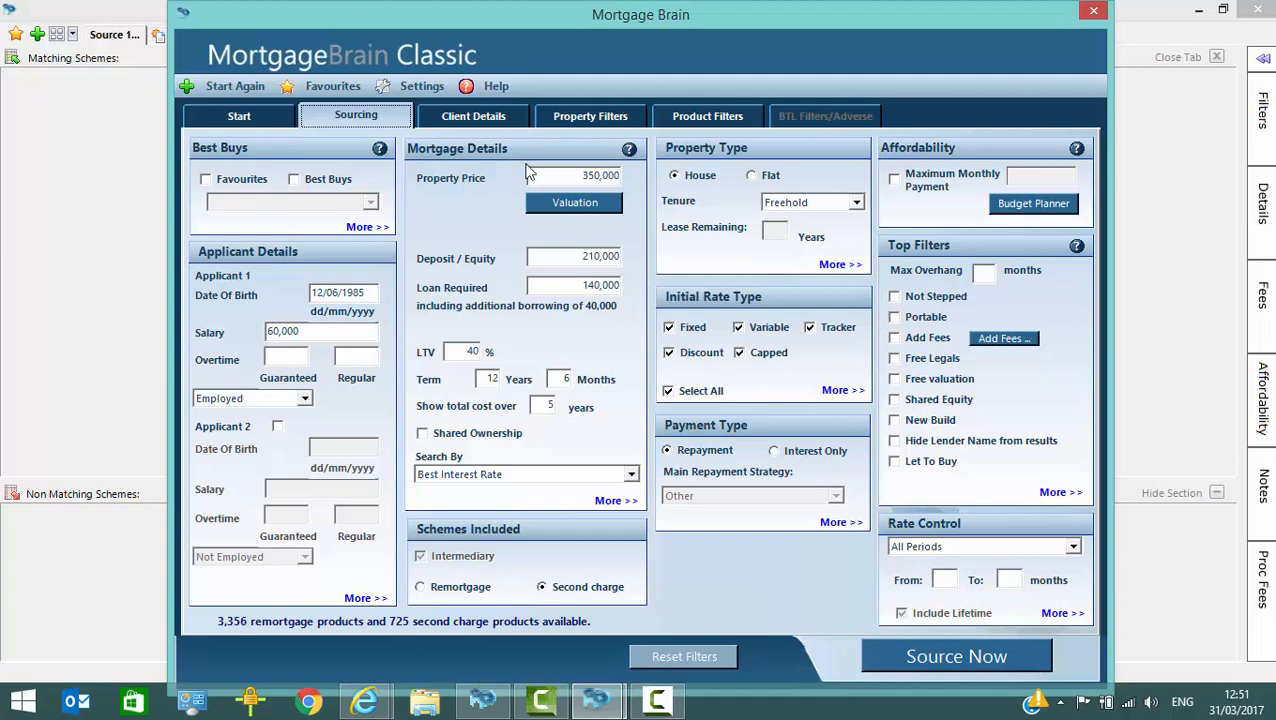
Step: Review the client details and choose Debt consolidation as the remortgage reason in the product filters
click(503, 122)
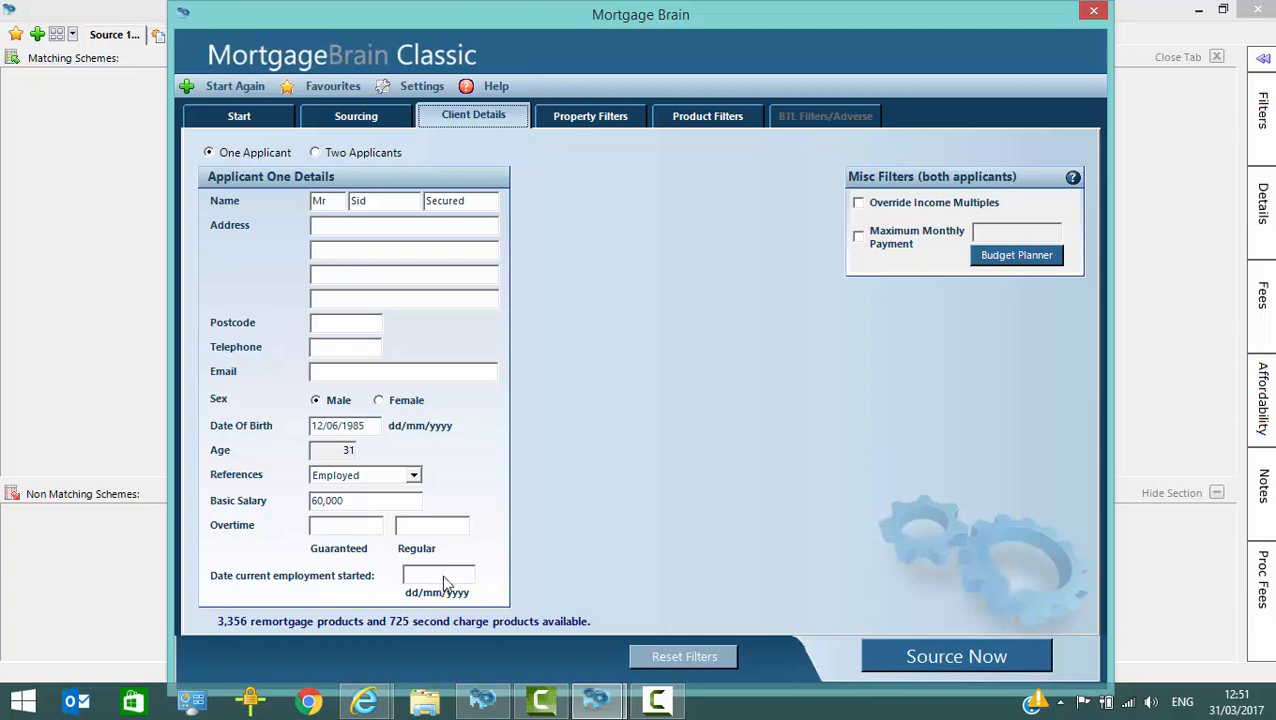
click(693, 120)
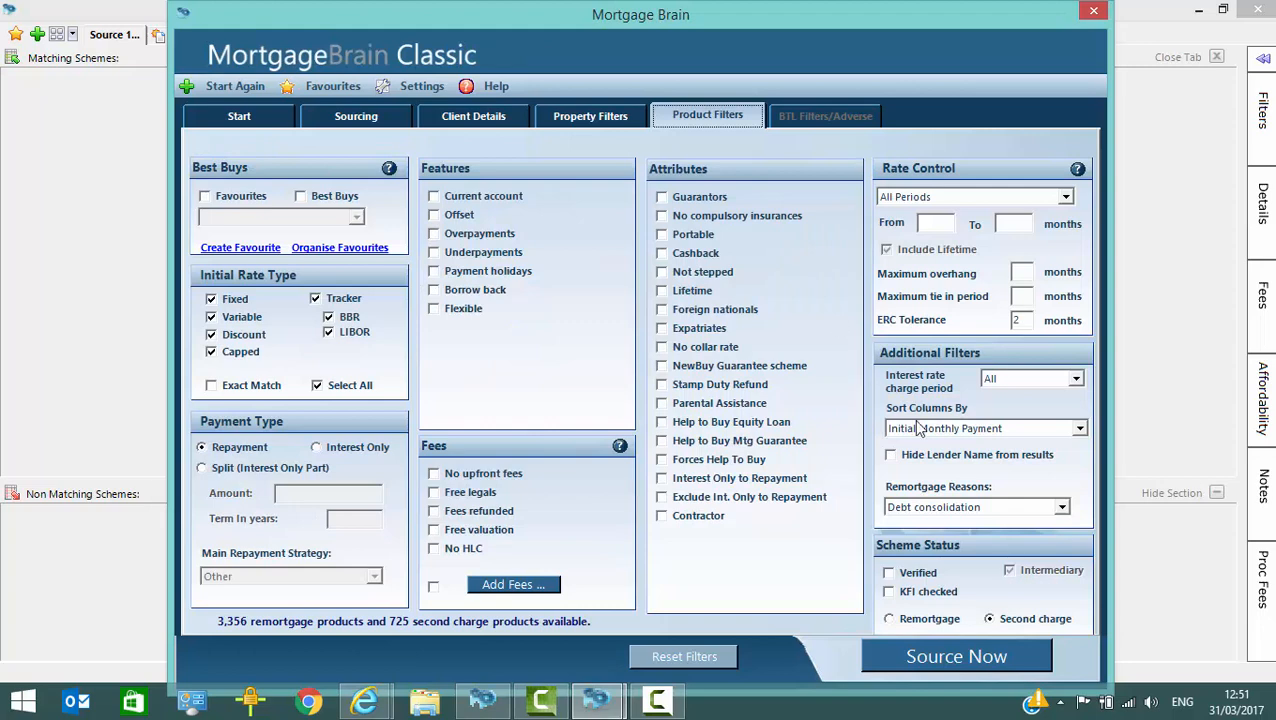
click(1063, 510)
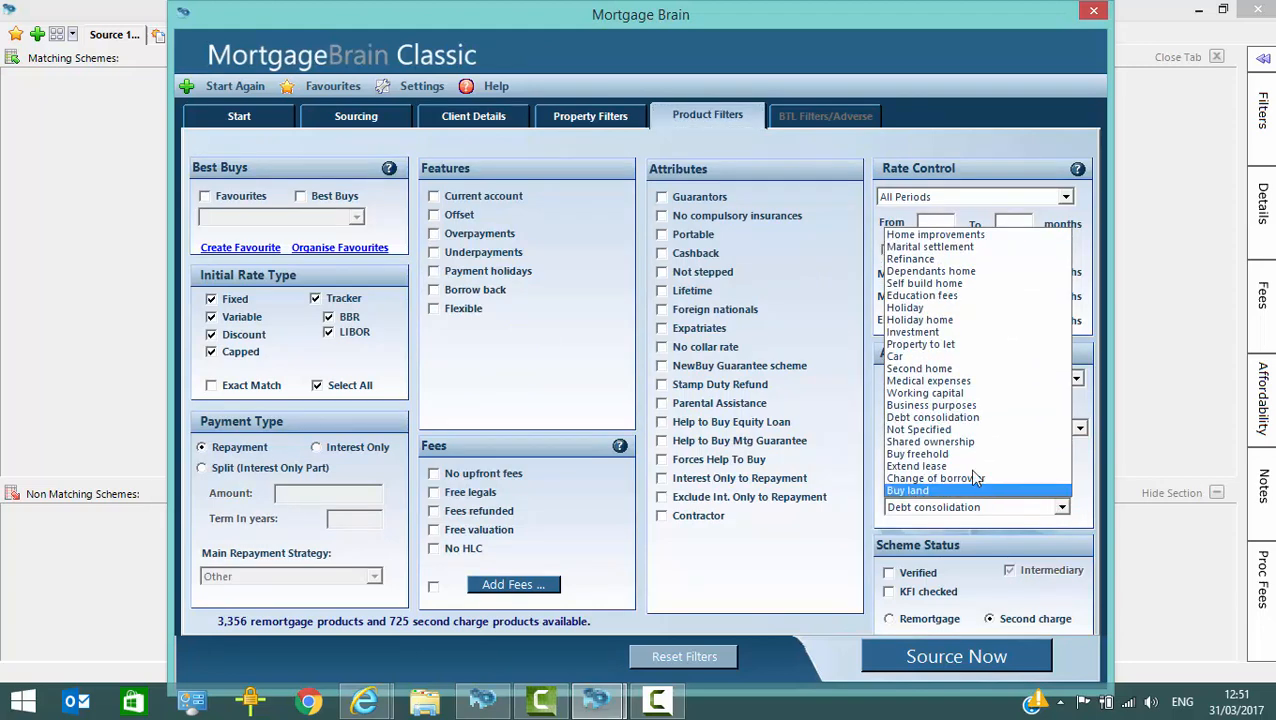
click(961, 419)
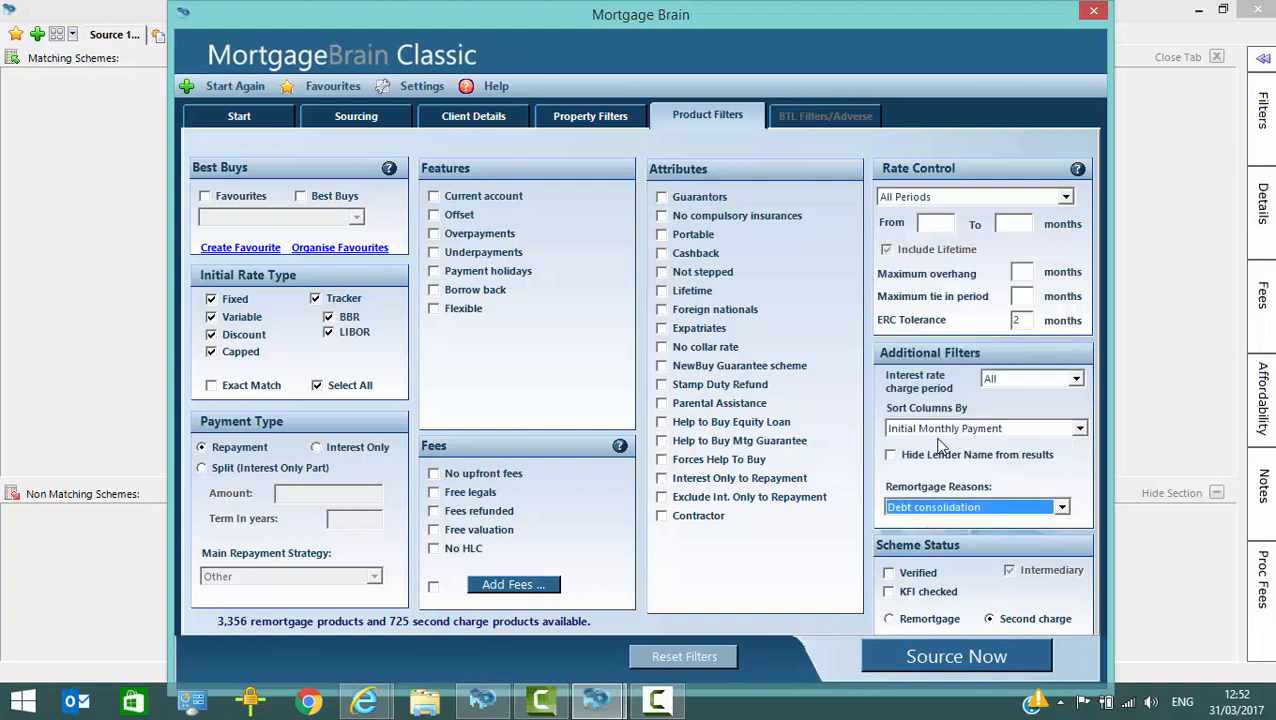
Step: Limit the included schemes to Remortgage and source the matching products
click(380, 122)
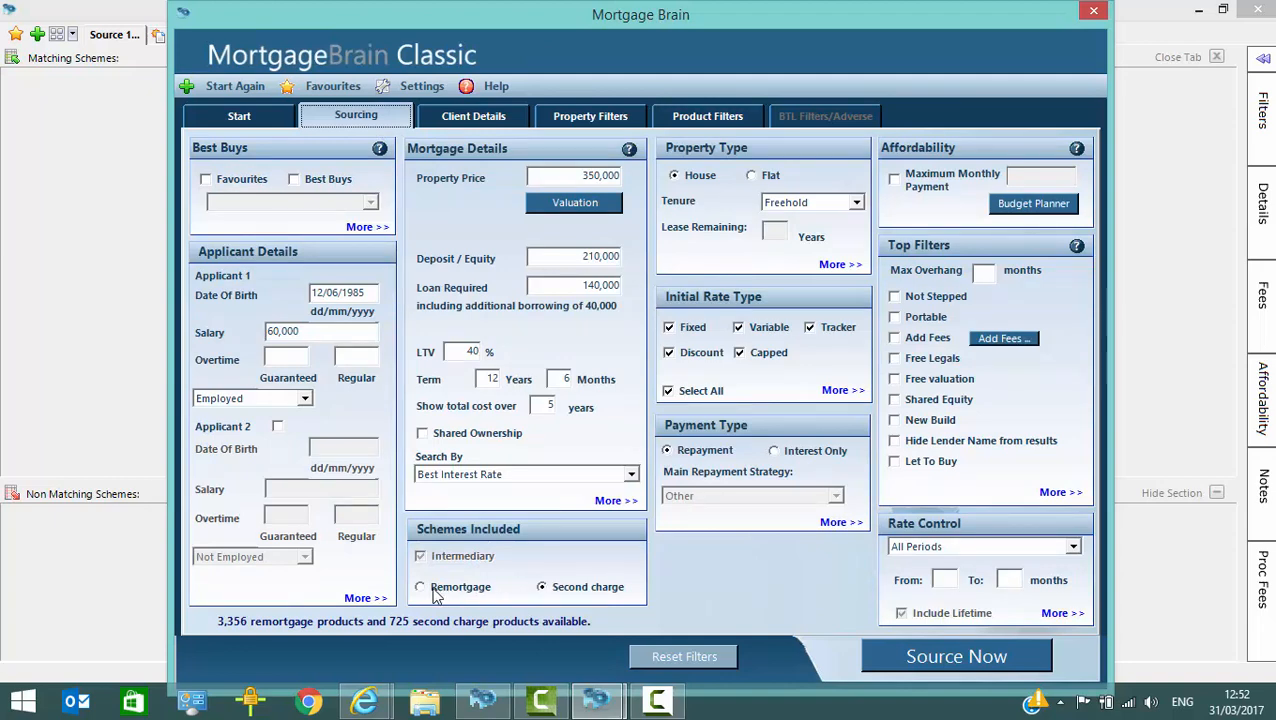
click(440, 590)
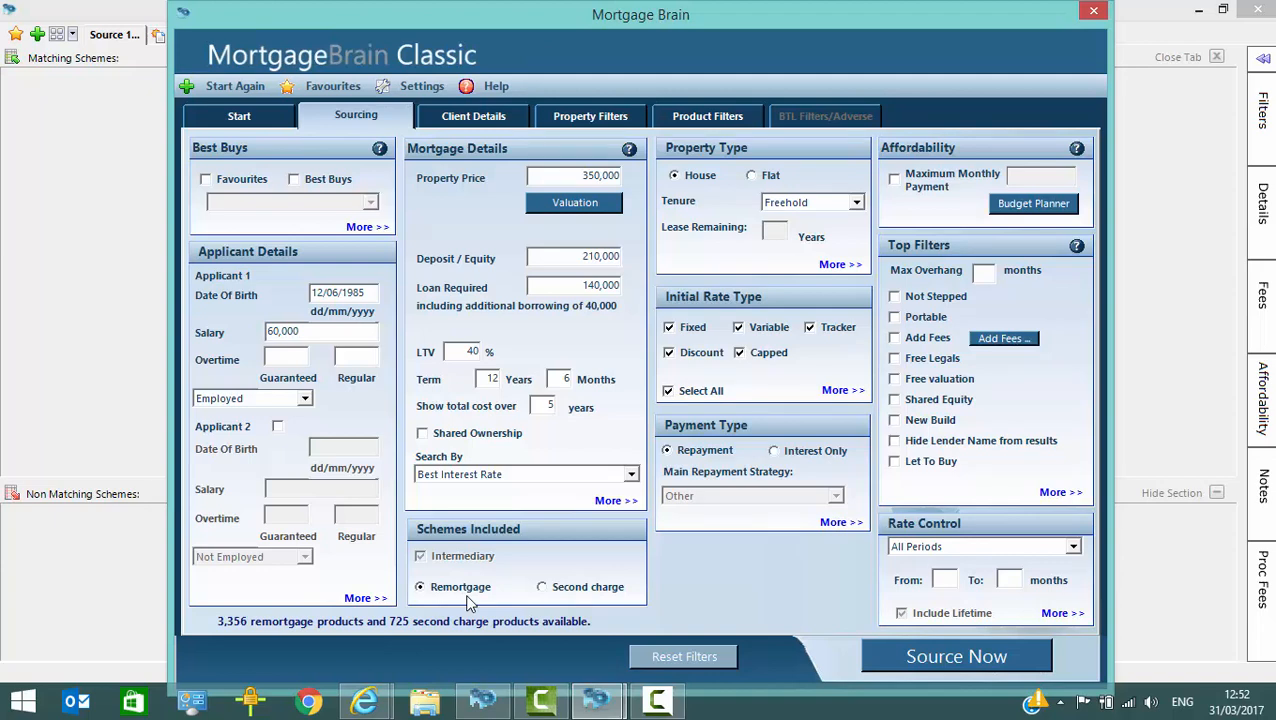
click(942, 656)
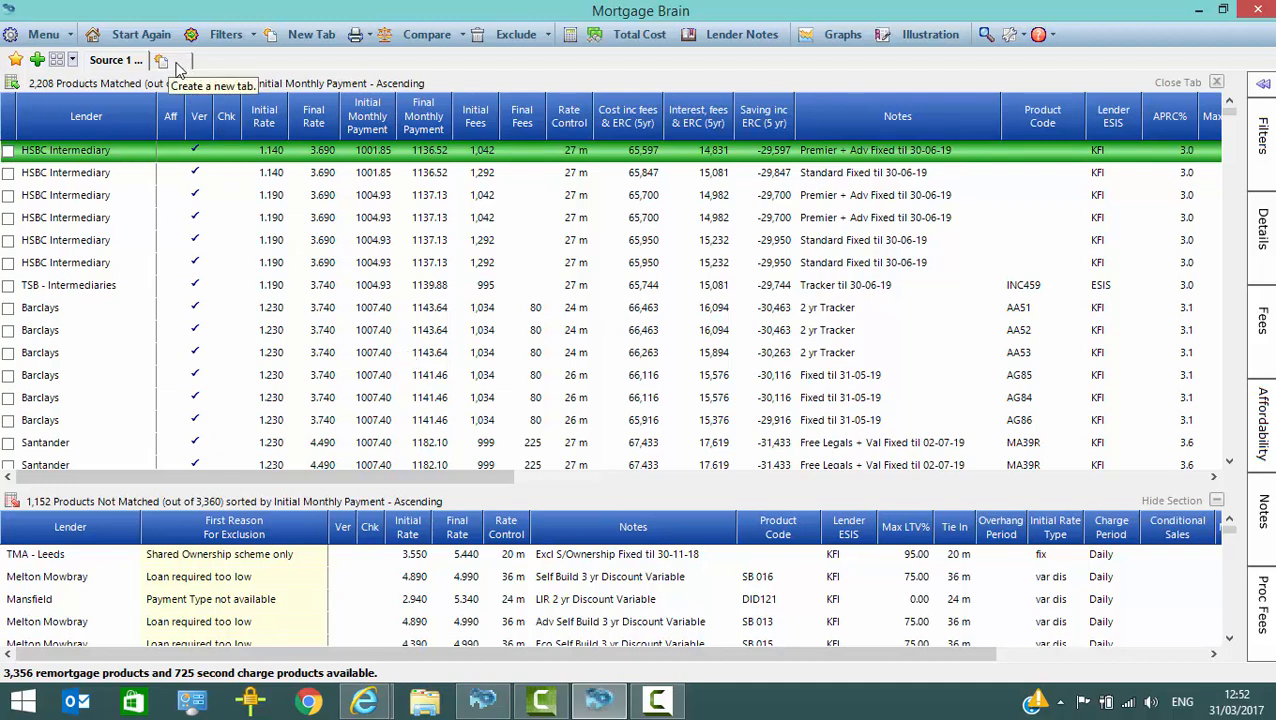
Step: Create a new search alongside the remortgage results and source the Second charge schemes
click(307, 38)
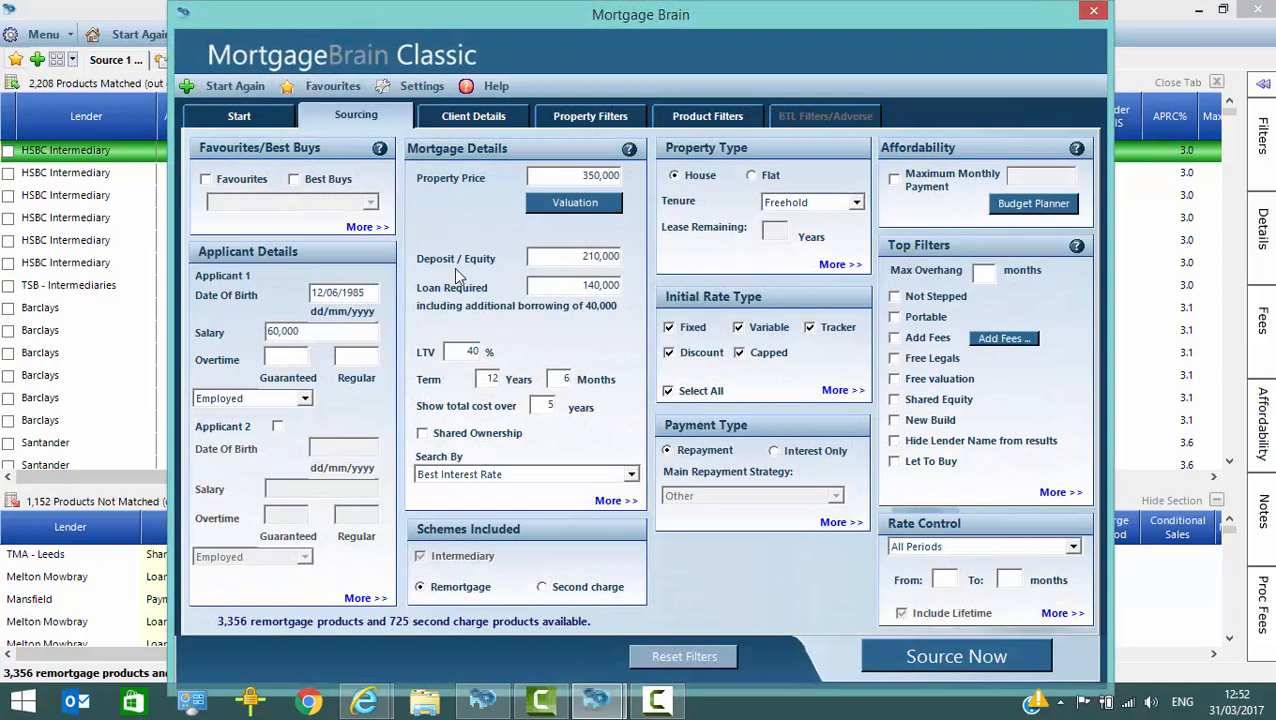
click(945, 660)
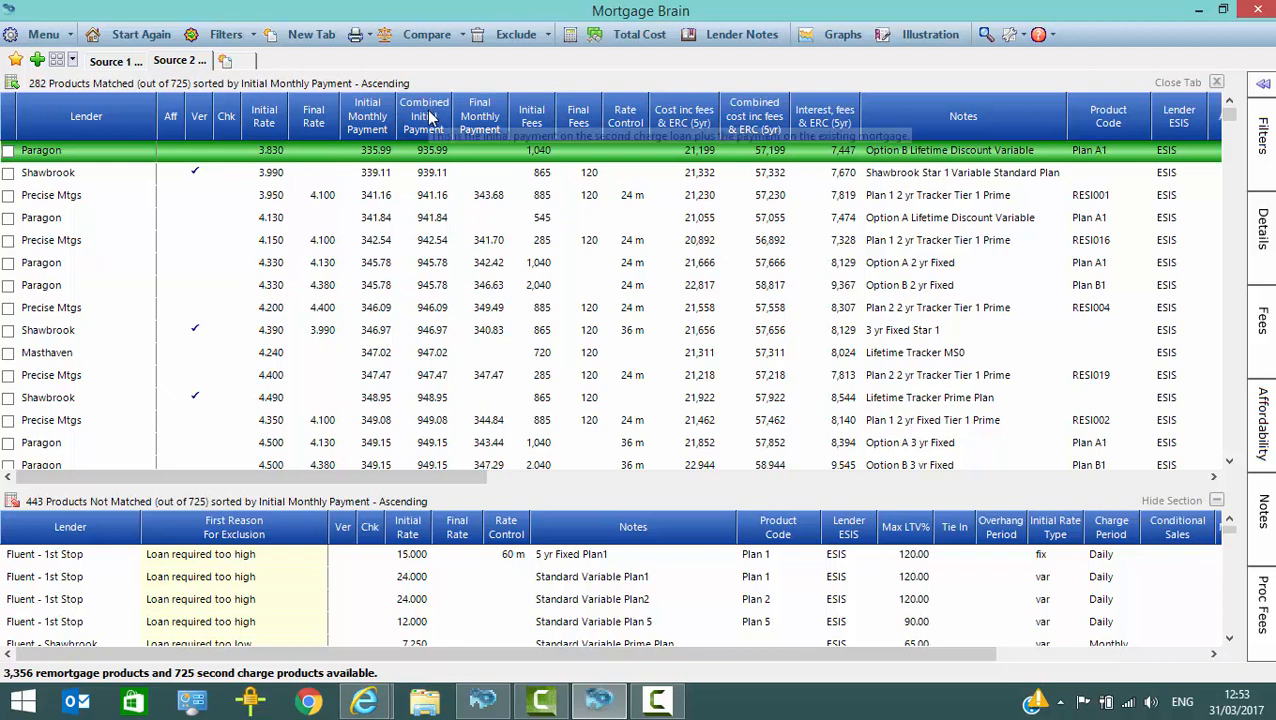
Step: Examine the meaning of Combined Initial Payment and the first Paragon product's details, fees and affordability
mouse_move(428, 122)
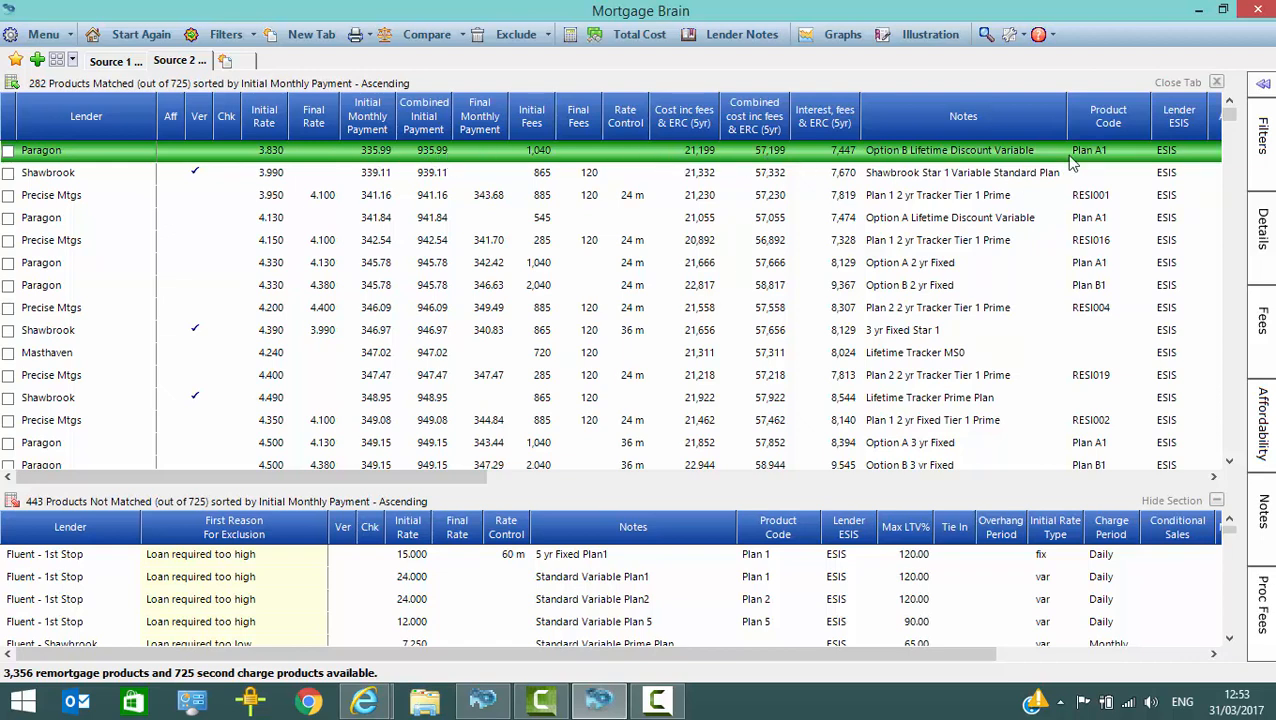
click(1263, 84)
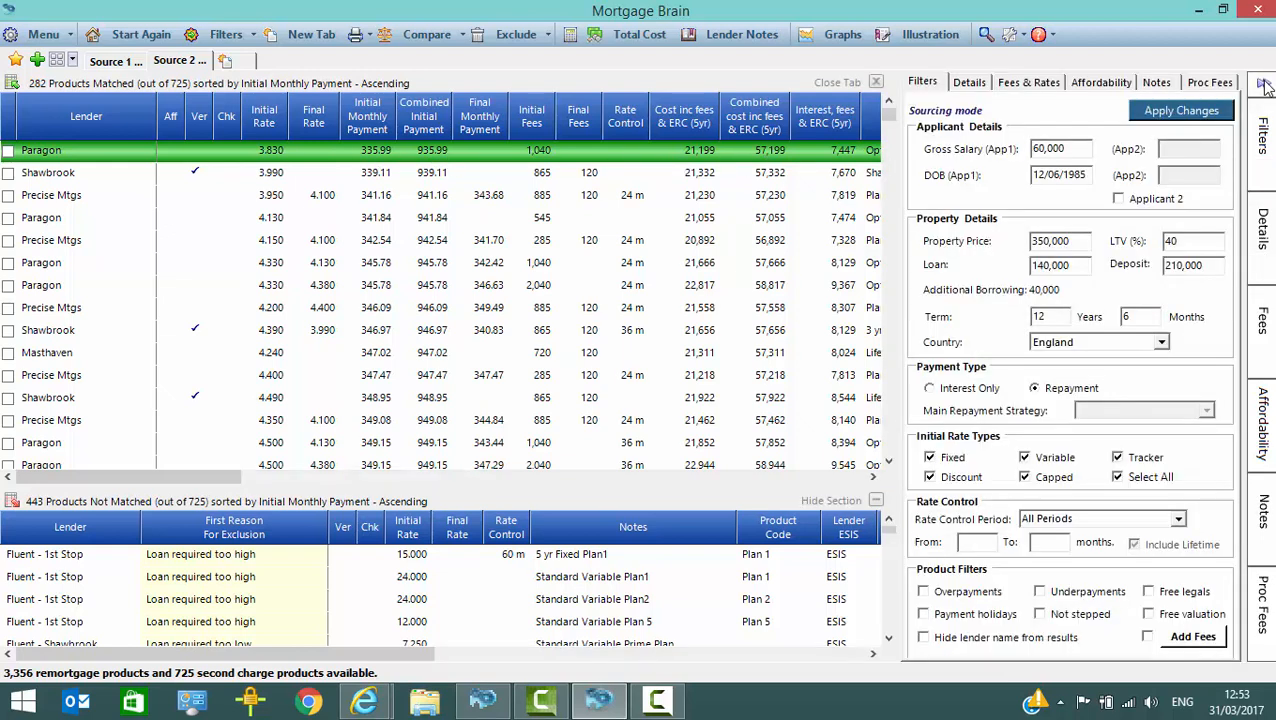
click(969, 83)
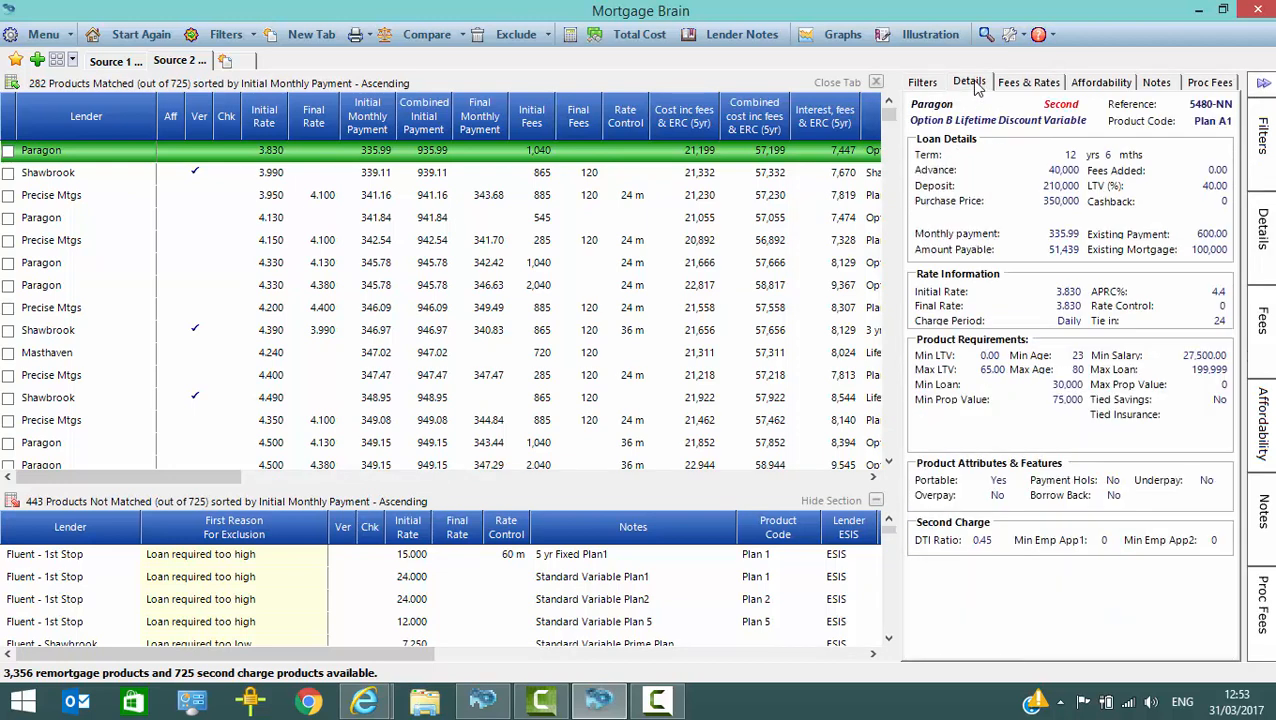
click(1039, 86)
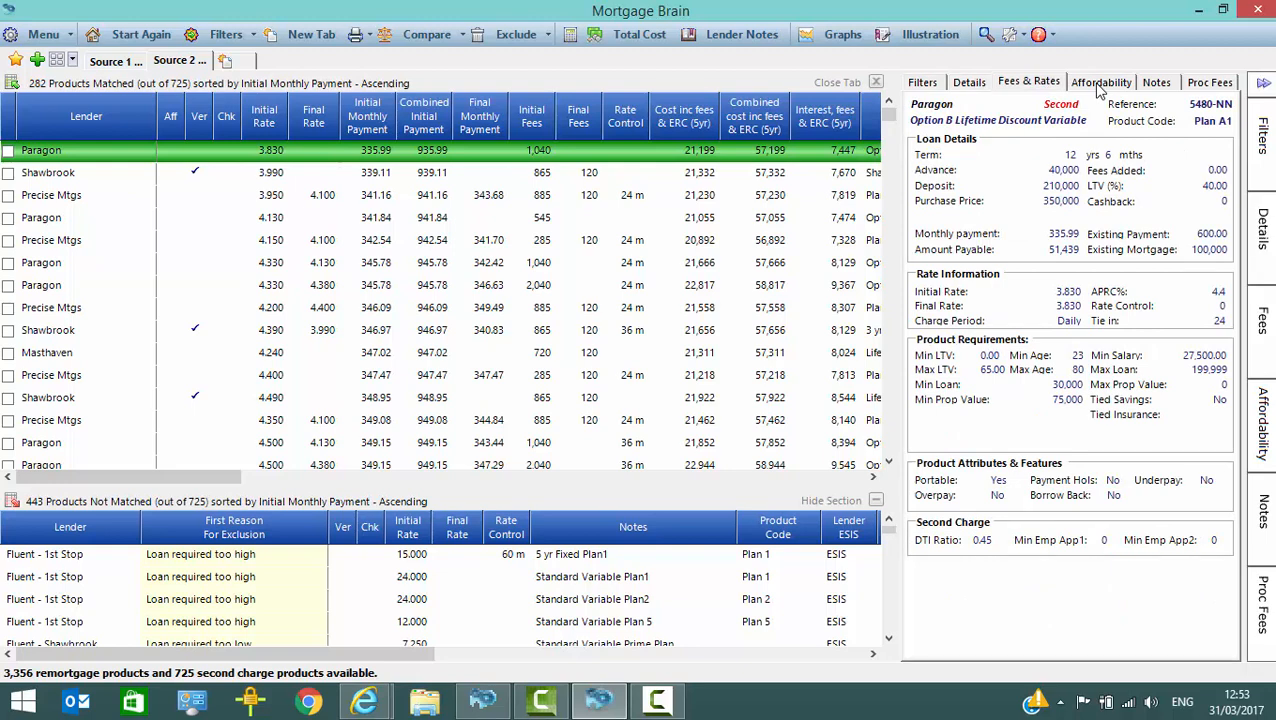
click(1099, 88)
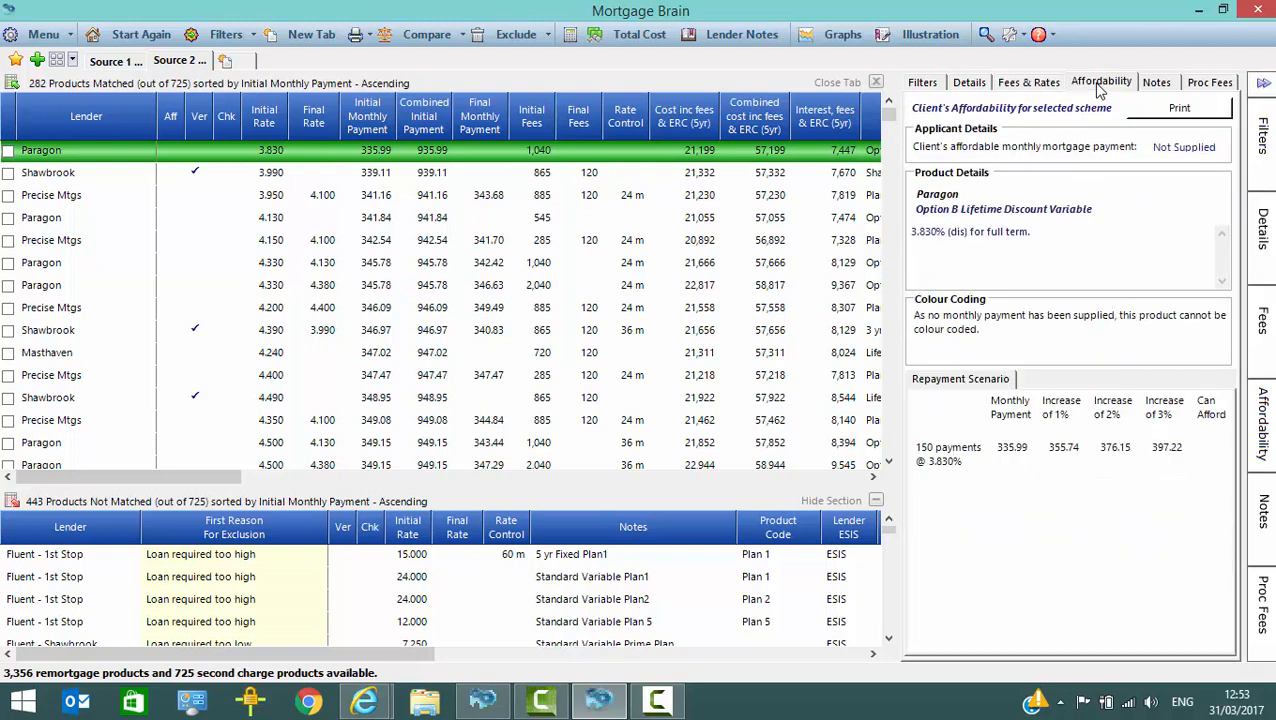
click(1265, 84)
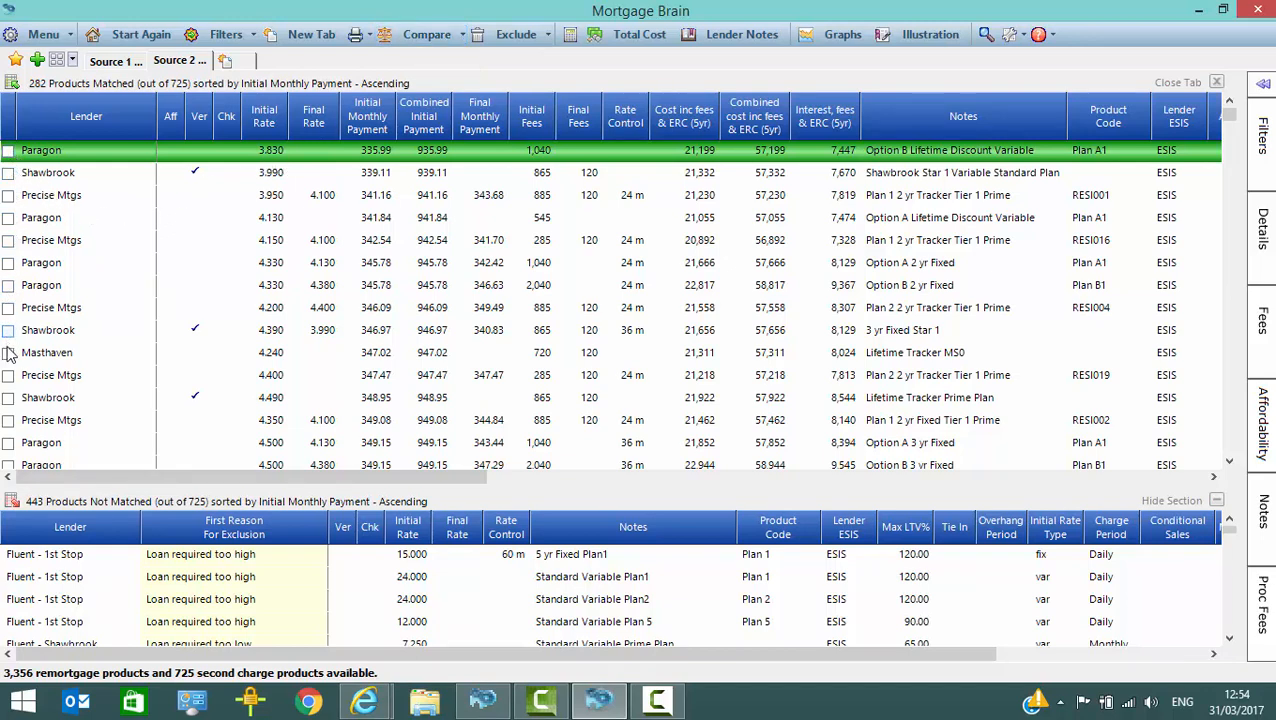
Step: Mark the first Paragon, Shawbrook and Precise Mtgs second charge products and the Masthaven Lifetime Tracker MS0 for comparison
click(8, 151)
click(8, 173)
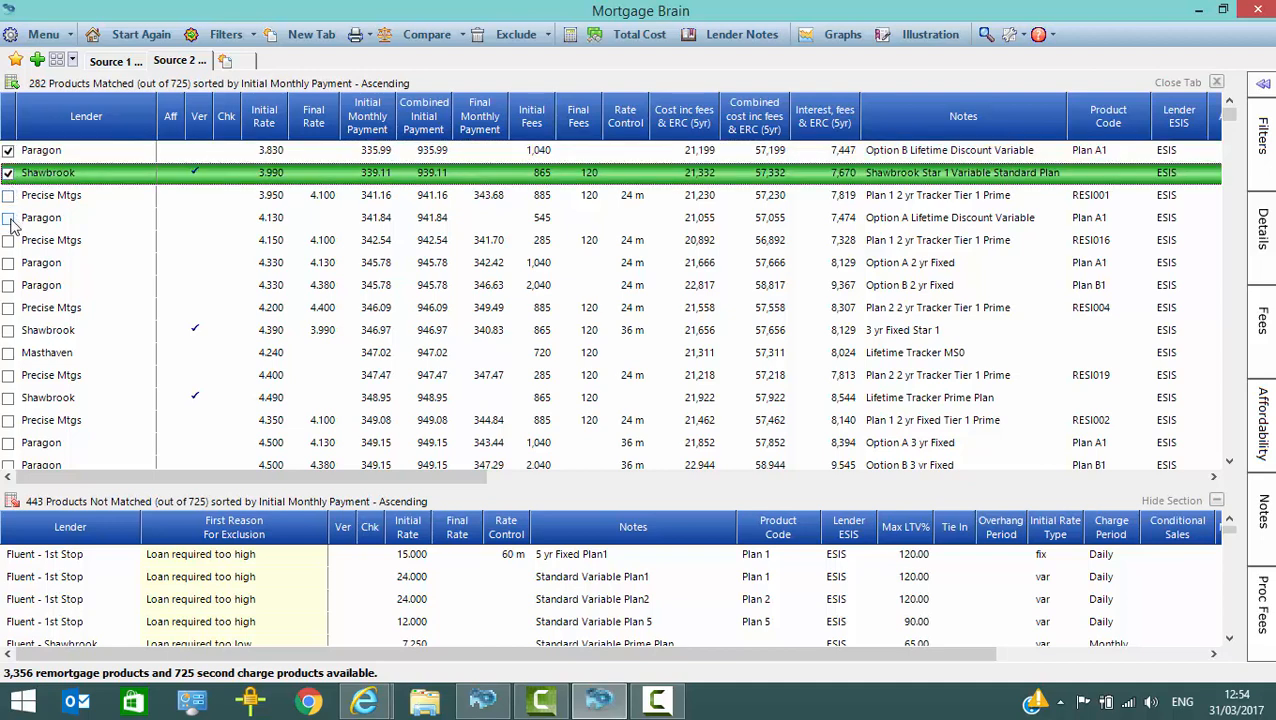
click(8, 195)
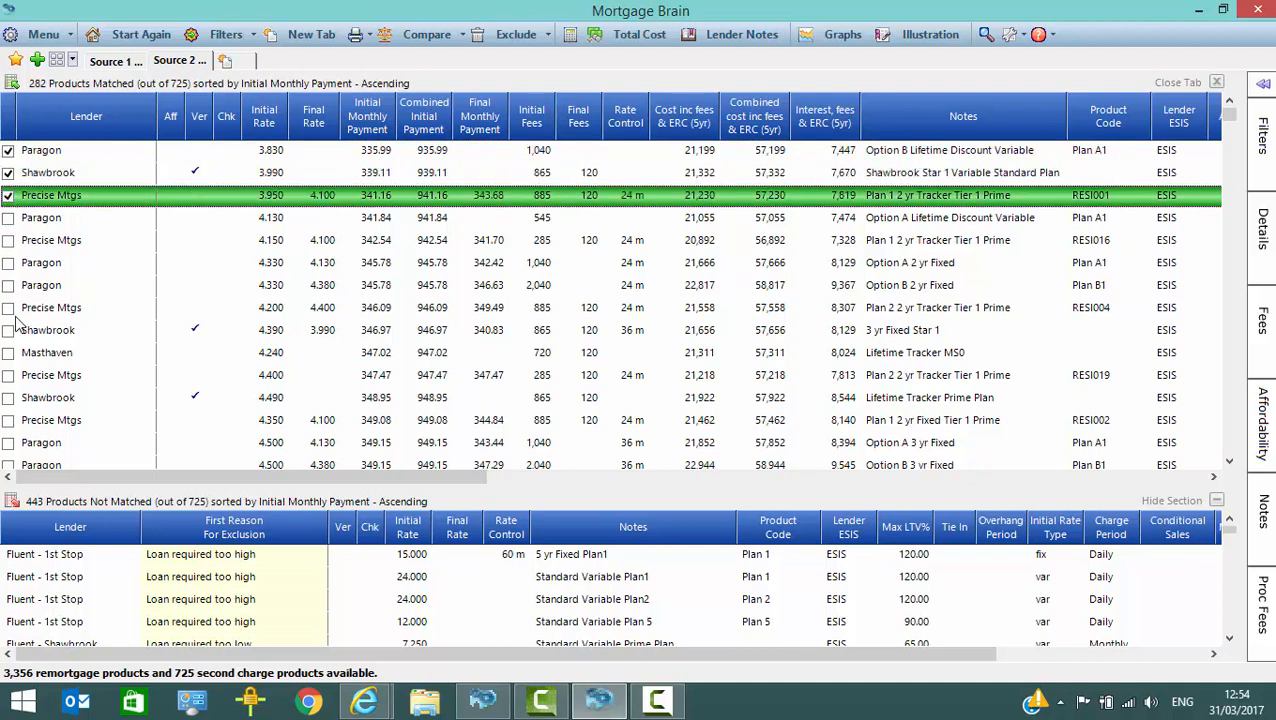
click(8, 353)
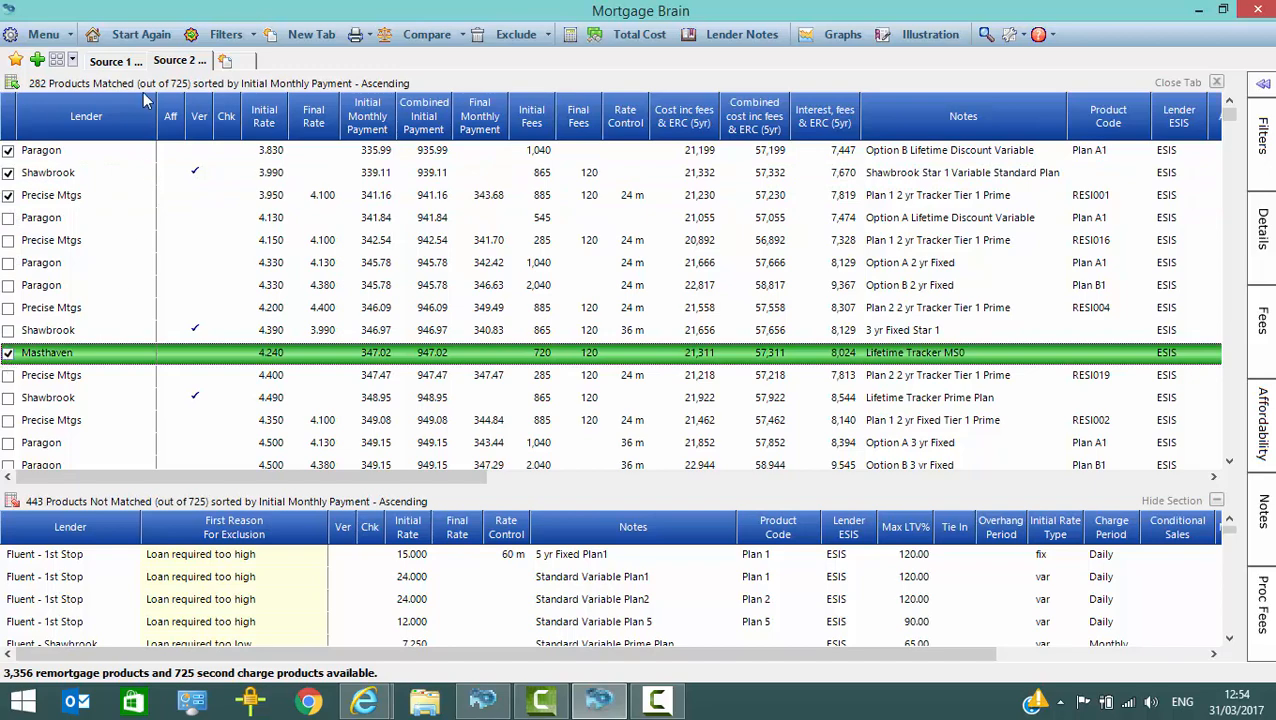
Step: In the remortgage results, mark the first HSBC Intermediary, TSB - Intermediaries, Barclays and Santander products for comparison
click(118, 61)
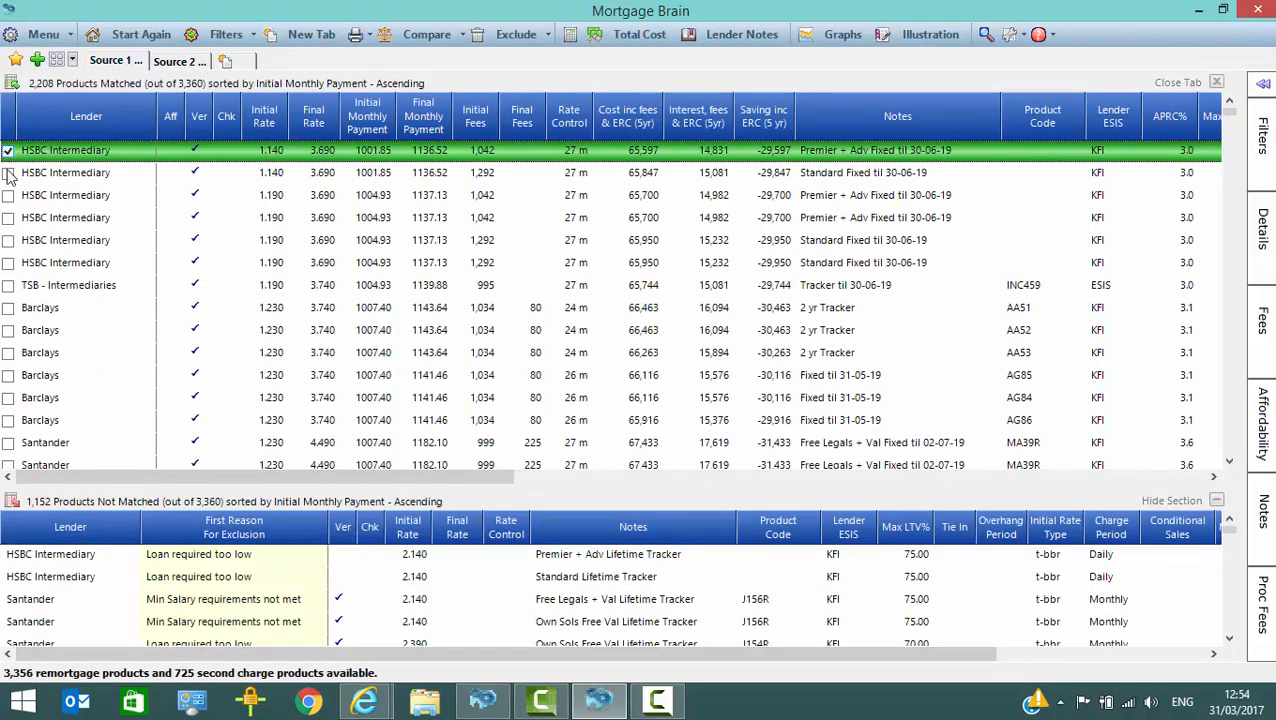
click(8, 285)
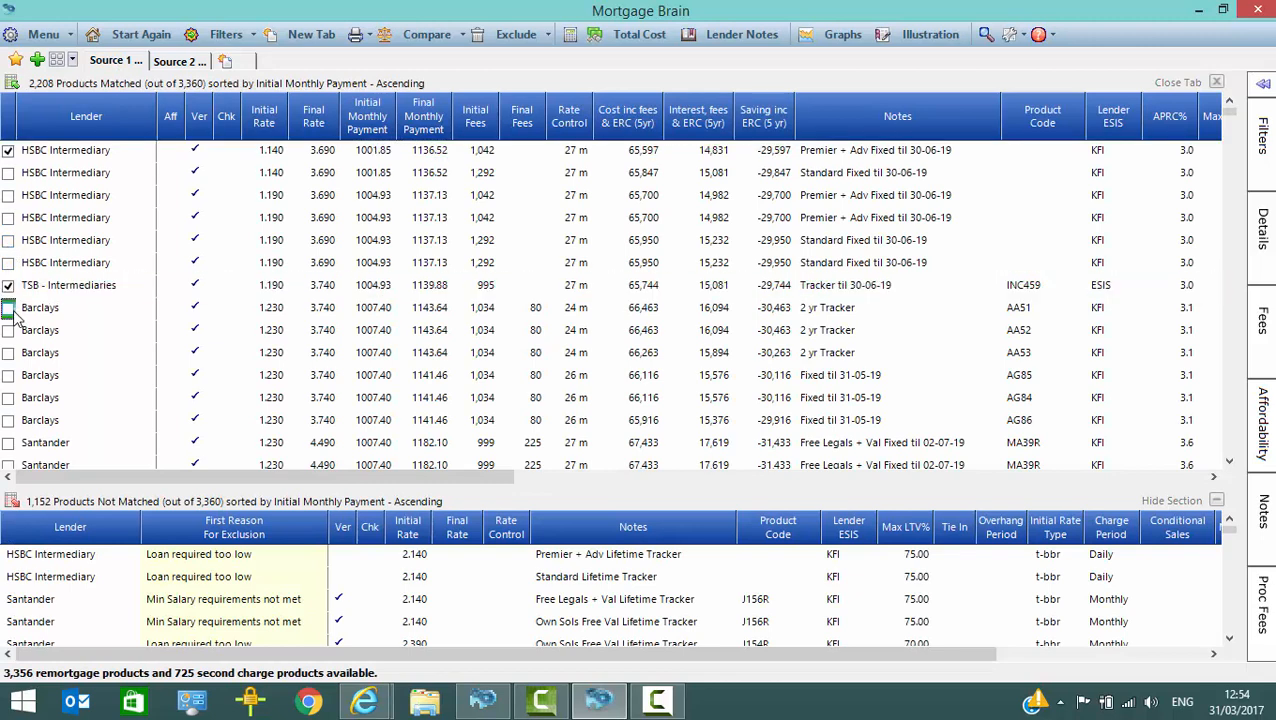
click(8, 307)
click(8, 442)
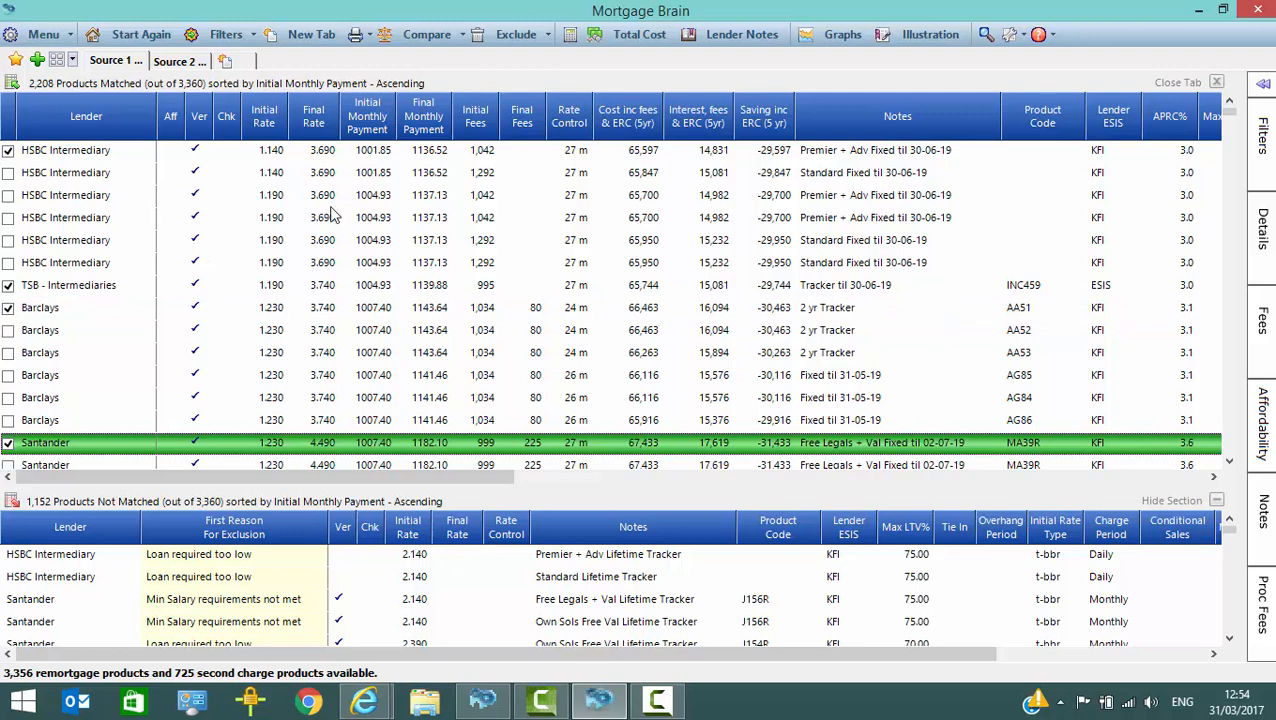
Step: Compare the marked remortgage and second charge products side by side, reviewing every lender's payments and costs
click(428, 36)
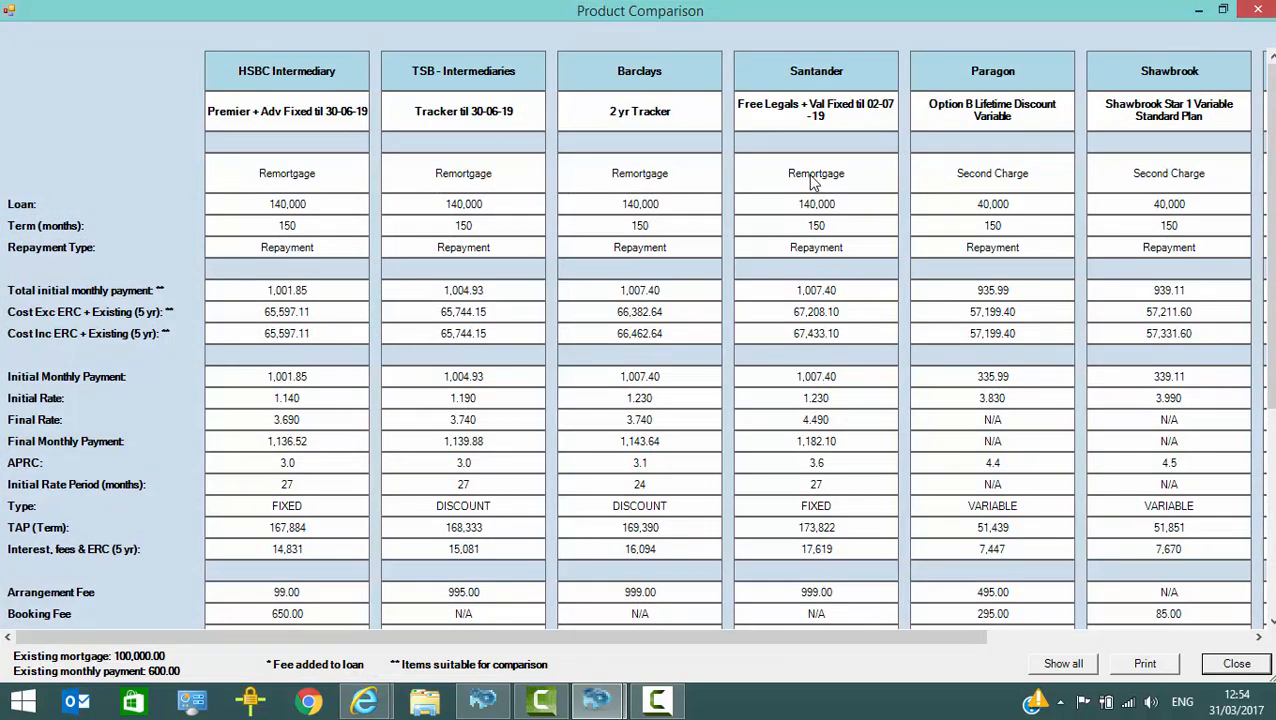
drag(978, 632, 1266, 597)
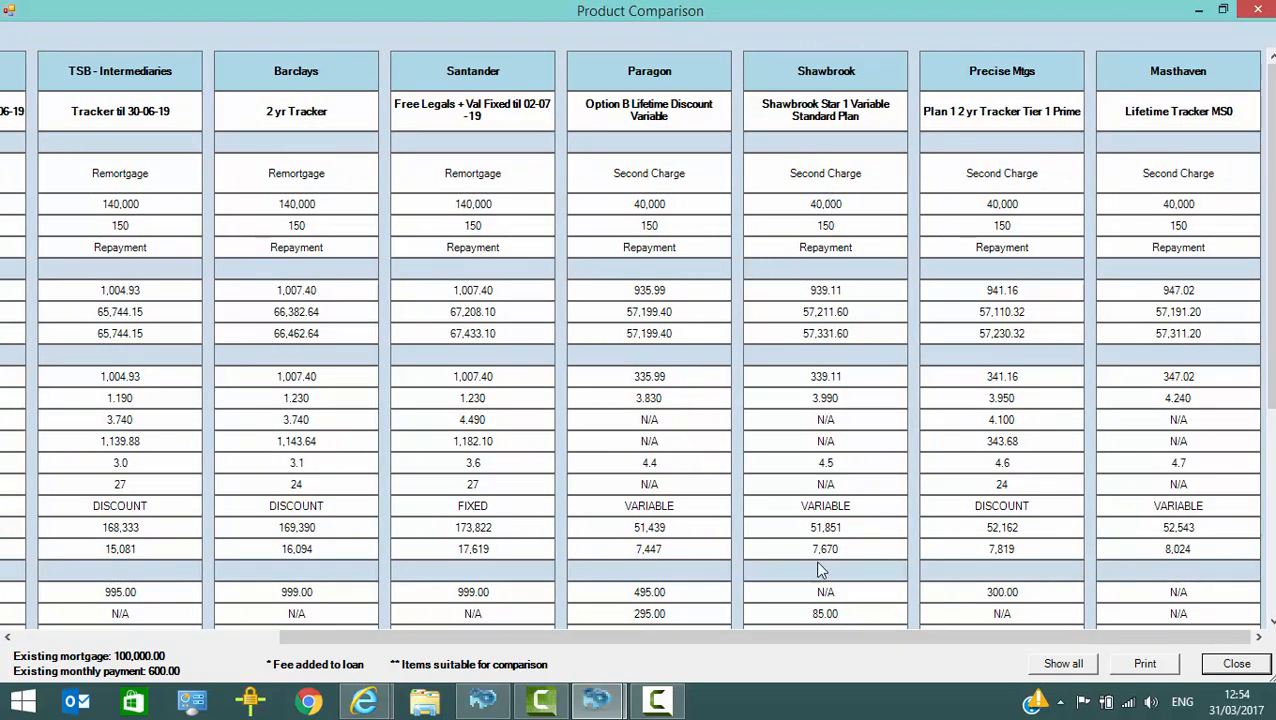
drag(880, 636, 590, 655)
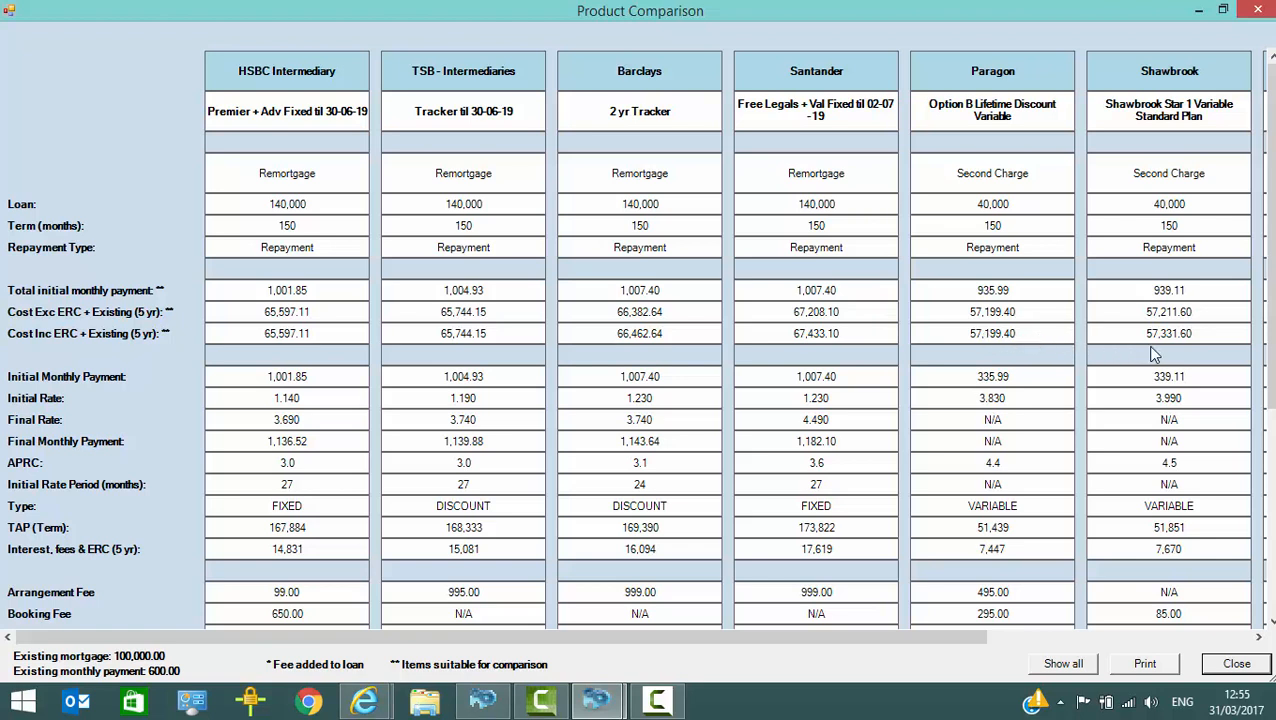
Step: Hide the HSBC, TSB, Shawbrook, Precise Mtgs, Santander and Paragon products from the comparison, keeping only Barclays and Masthaven
drag(1270, 338, 1271, 547)
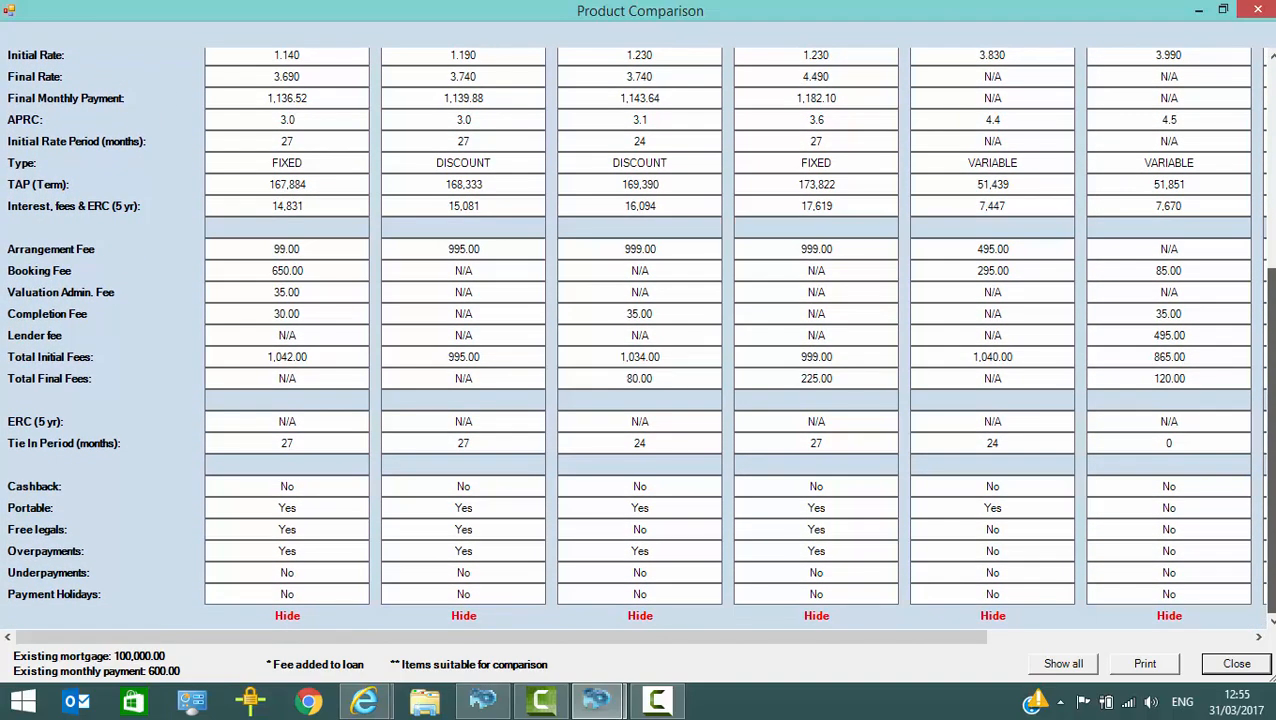
click(285, 617)
click(289, 617)
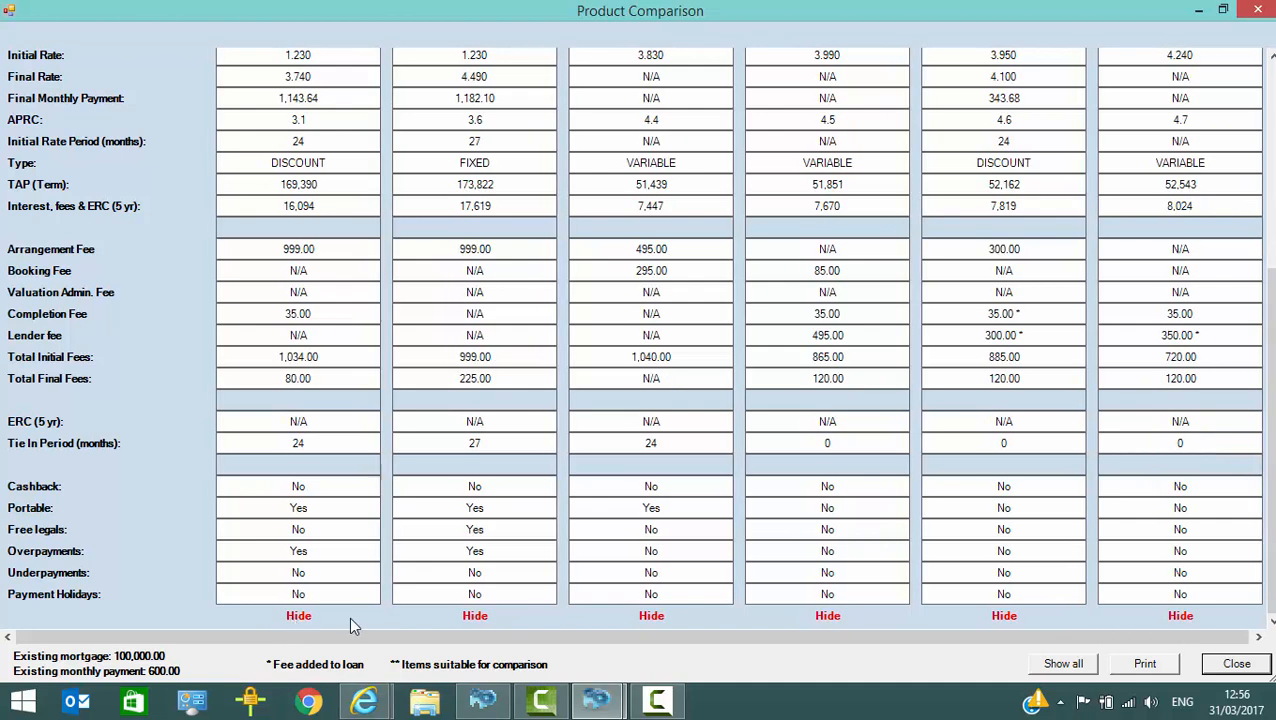
click(827, 615)
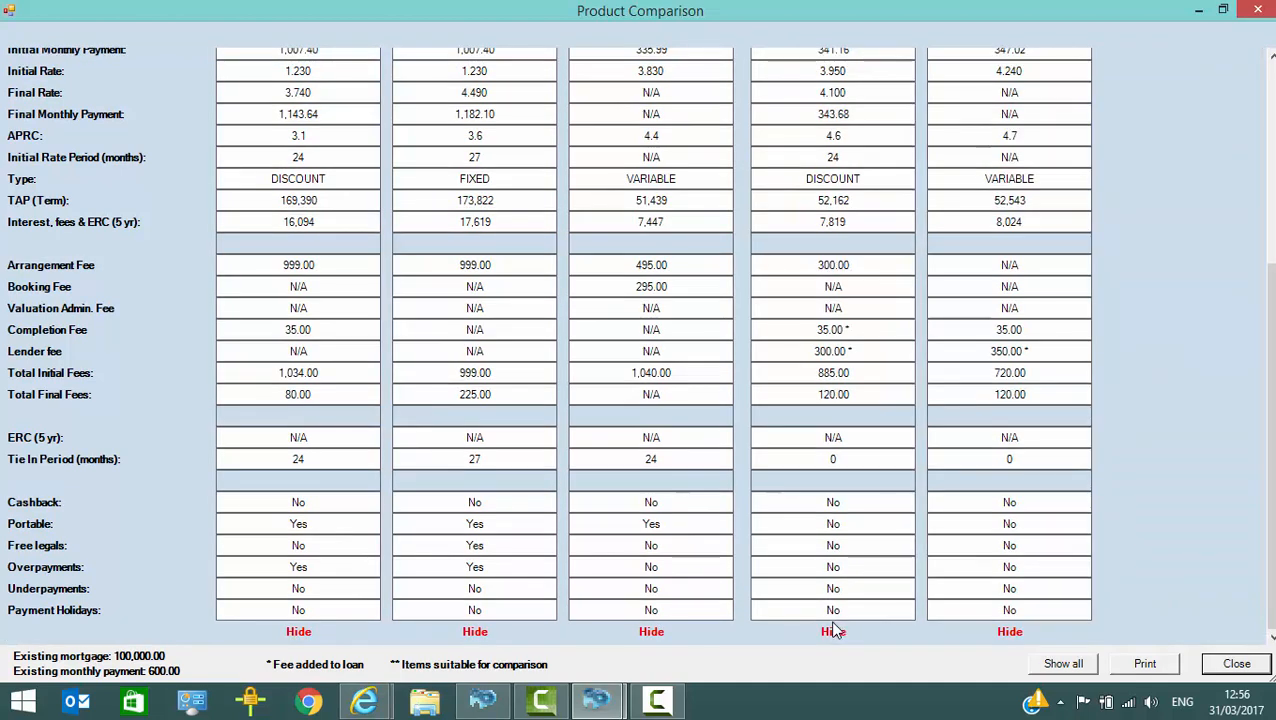
click(832, 631)
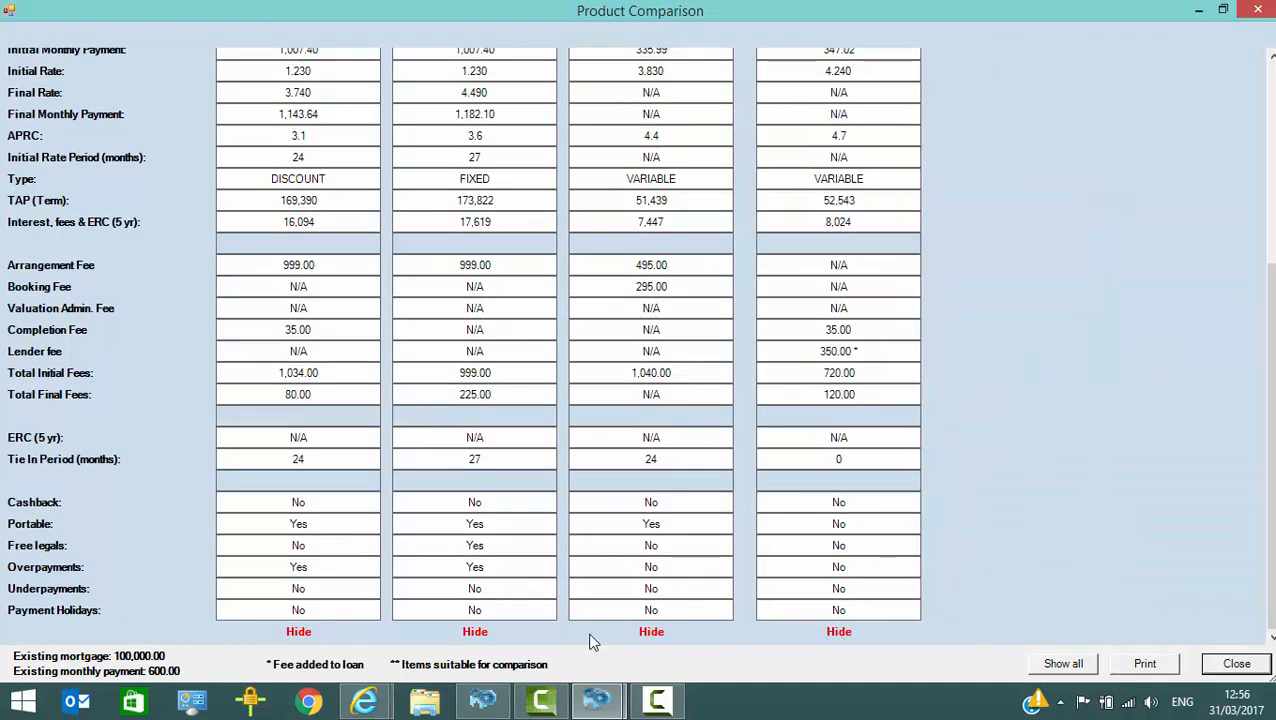
click(476, 632)
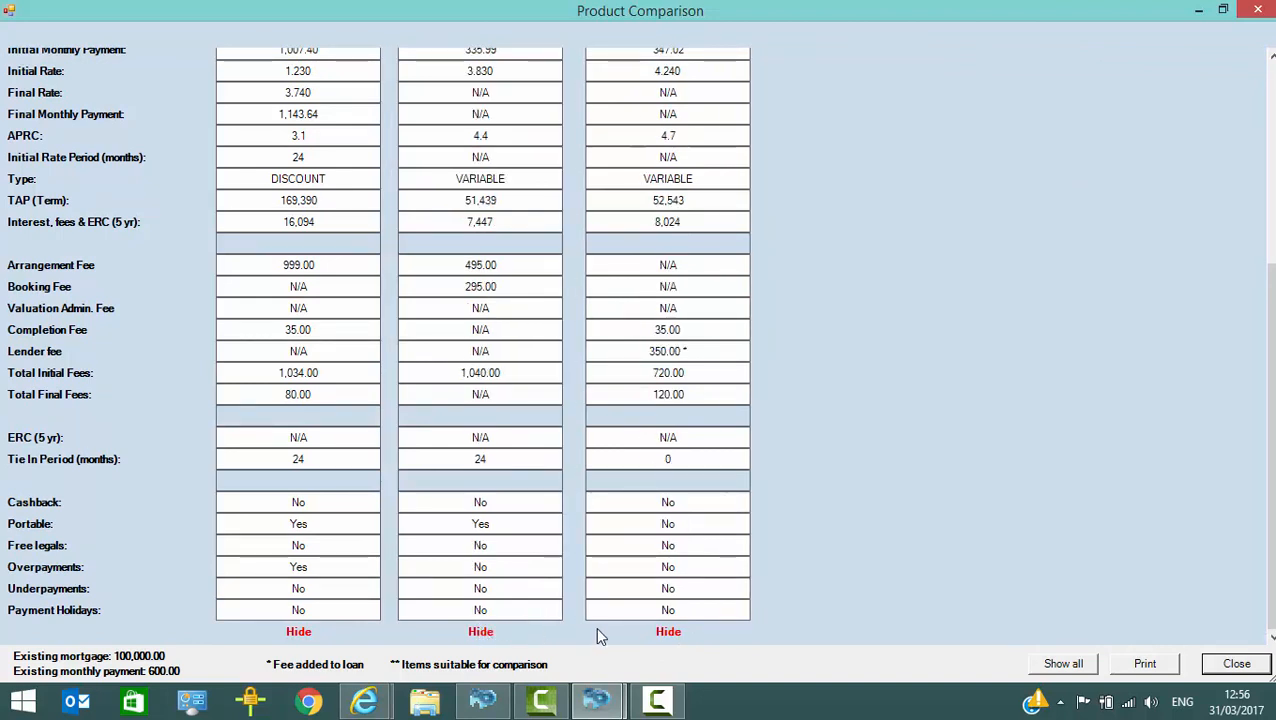
click(478, 632)
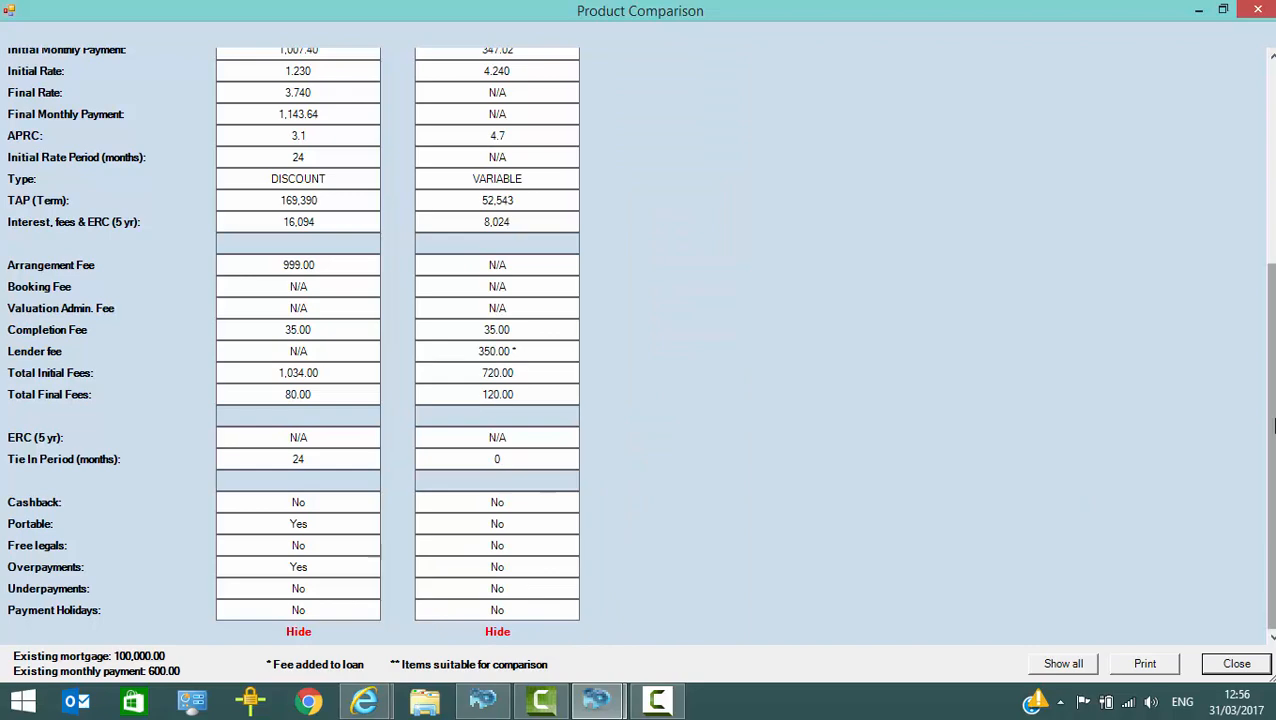
drag(1268, 417, 1270, 220)
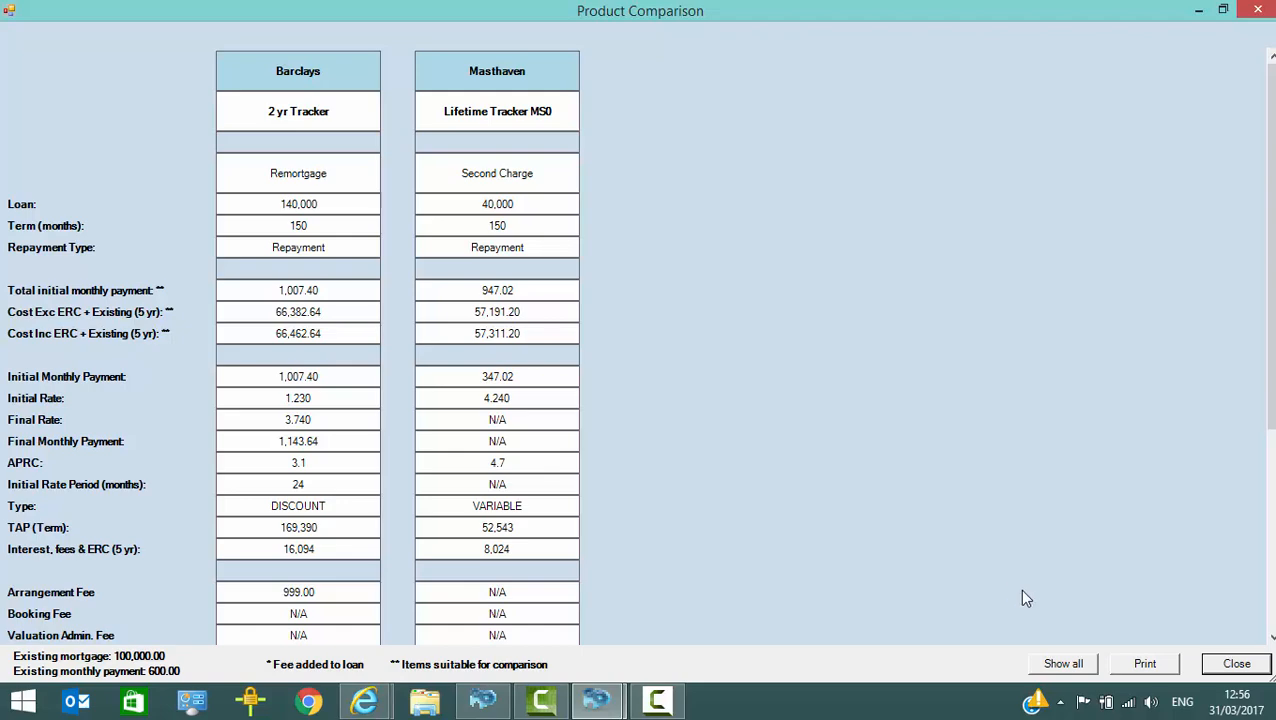
Step: Show all hidden products in the comparison again
click(1064, 666)
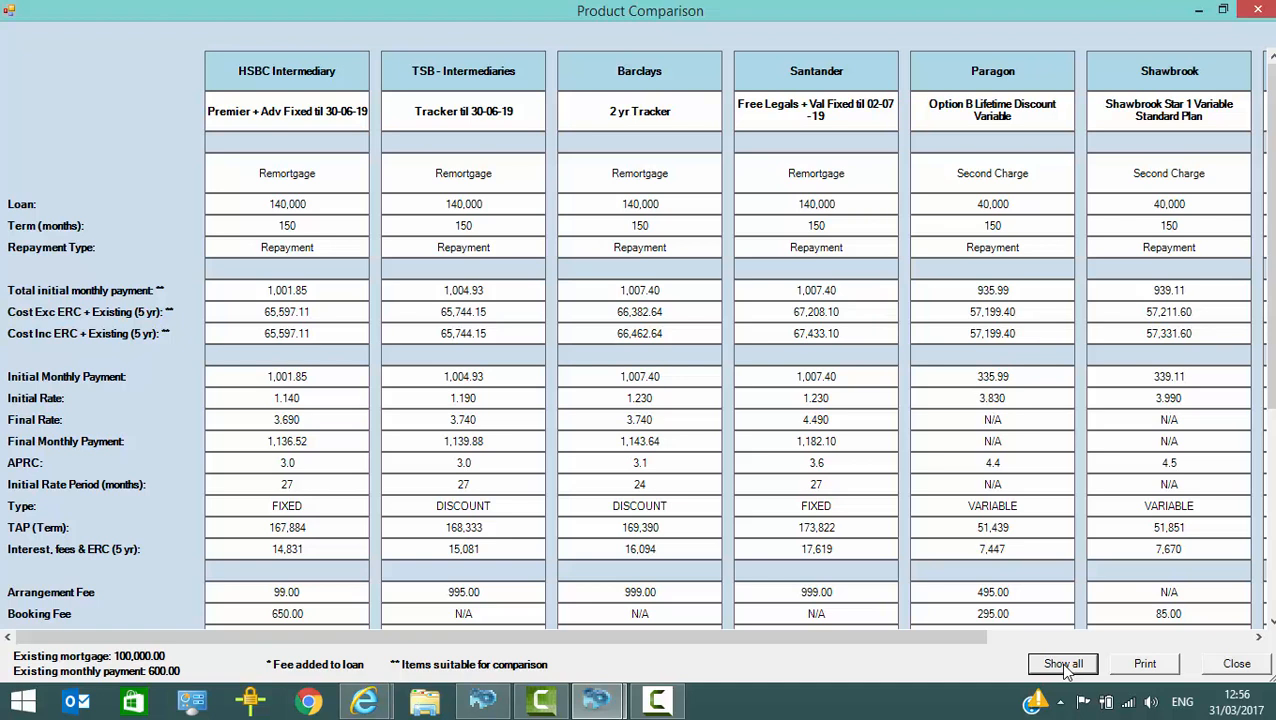
Step: Close the product comparison and clear all products marked for comparison
click(1238, 666)
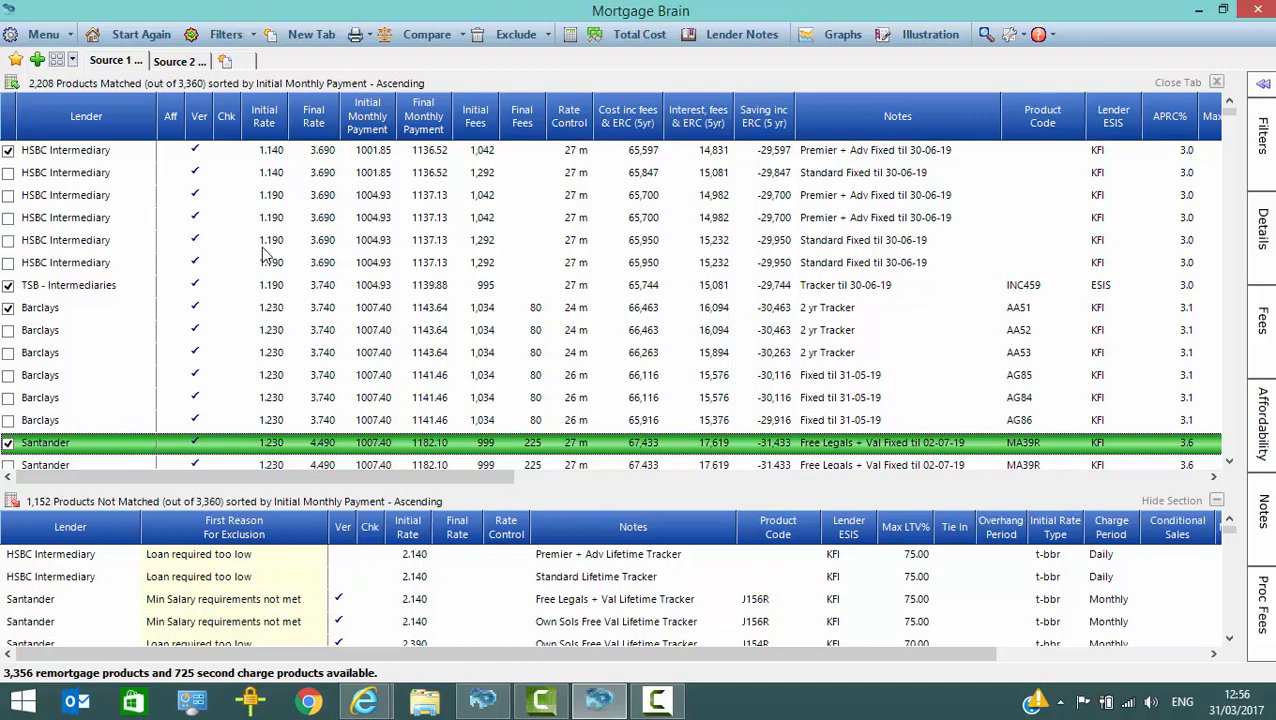
click(462, 35)
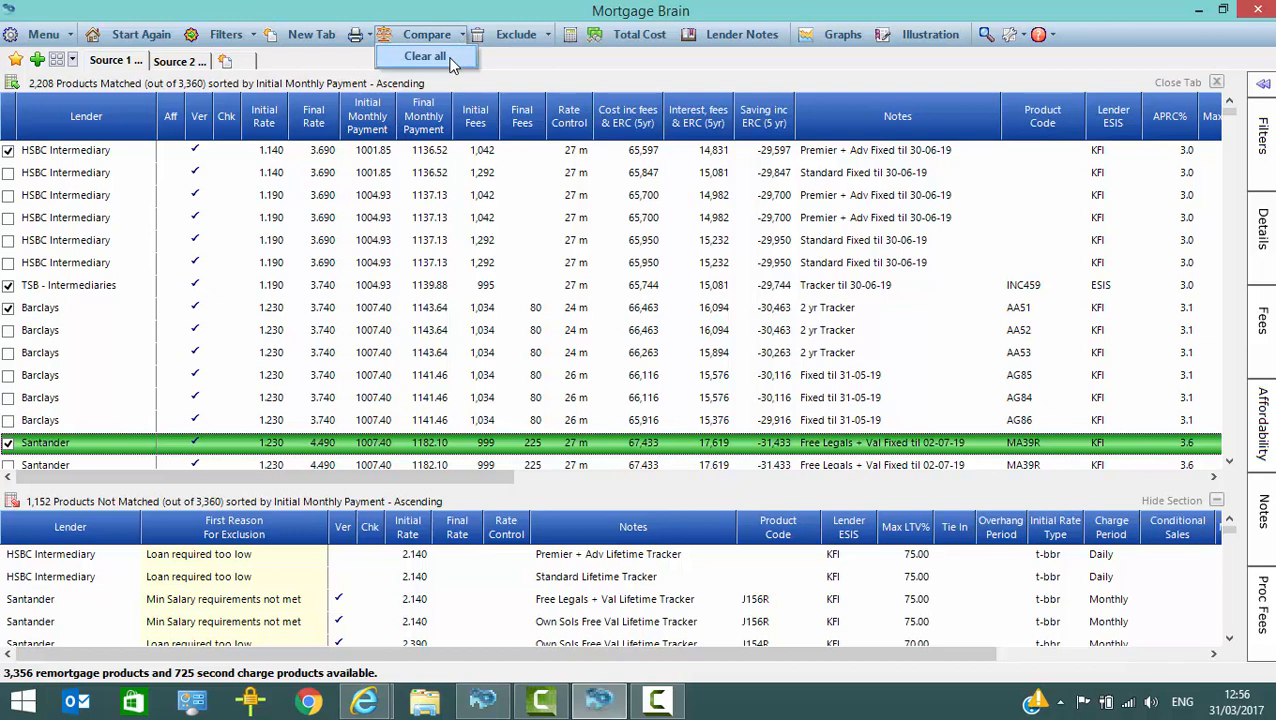
click(447, 58)
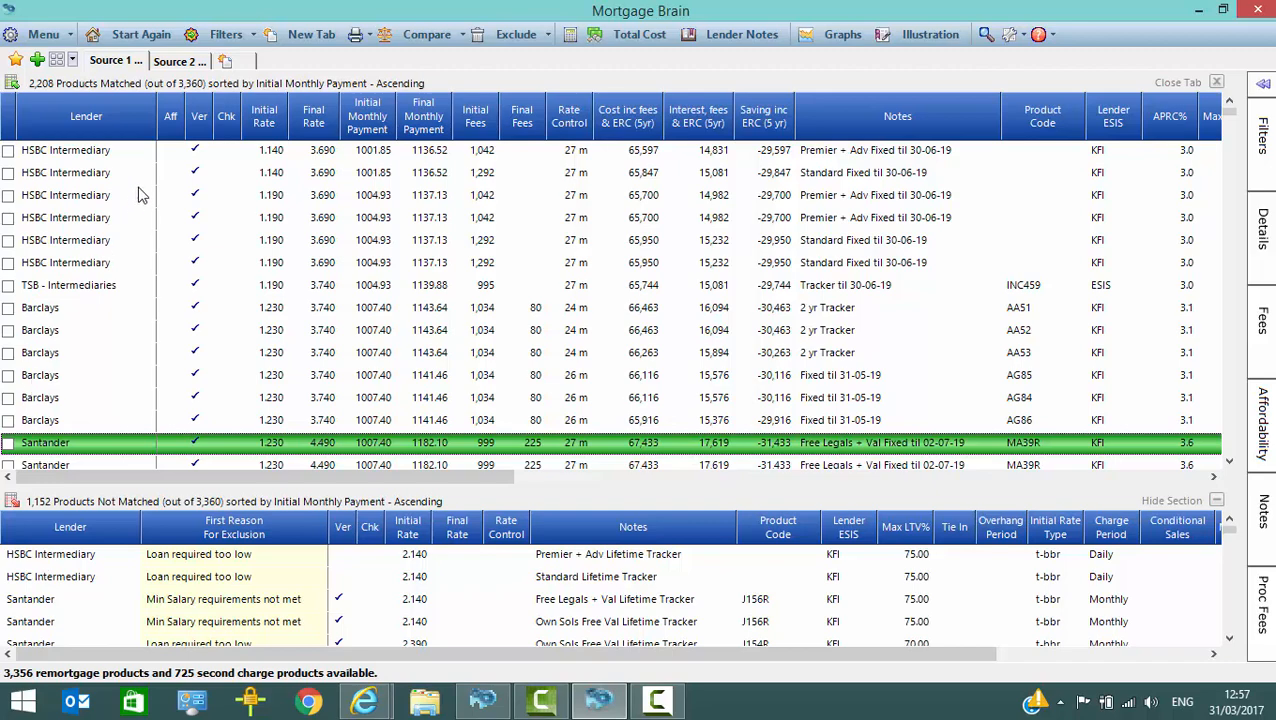
Step: Start an illustration for the Paragon Option B Lifetime Discount Variable second charge product and review its details and fees
click(178, 61)
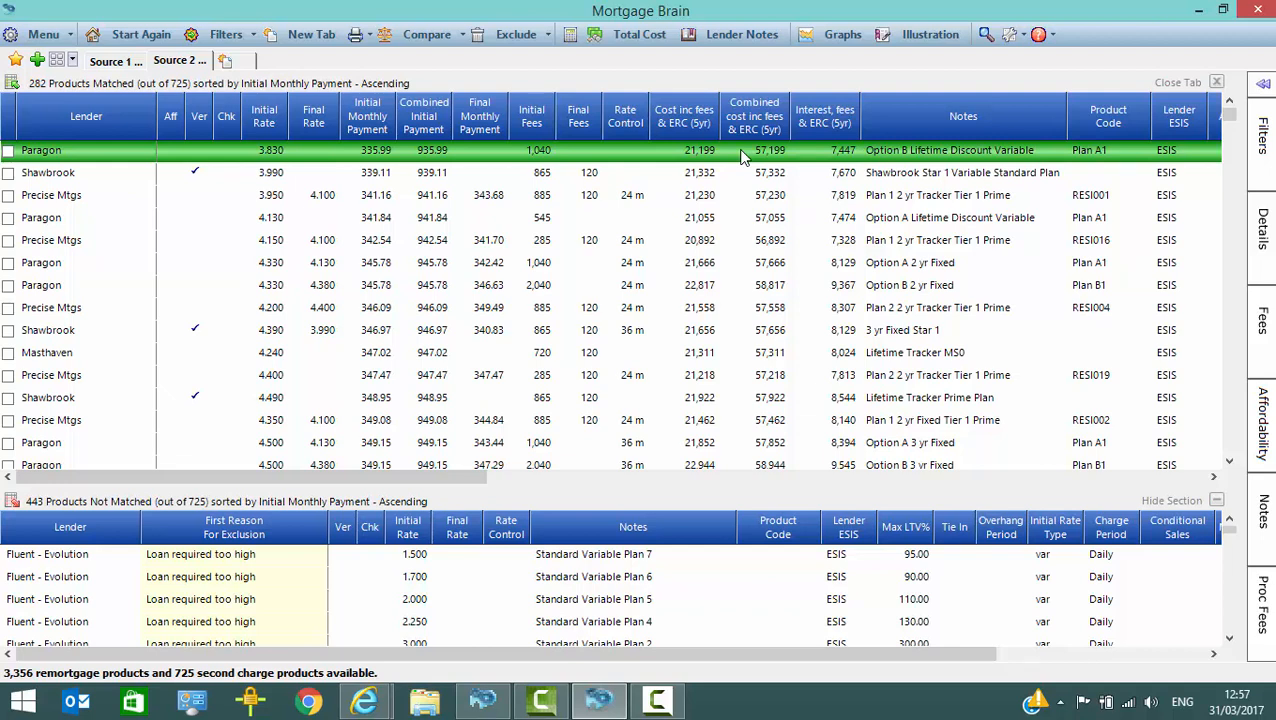
click(926, 35)
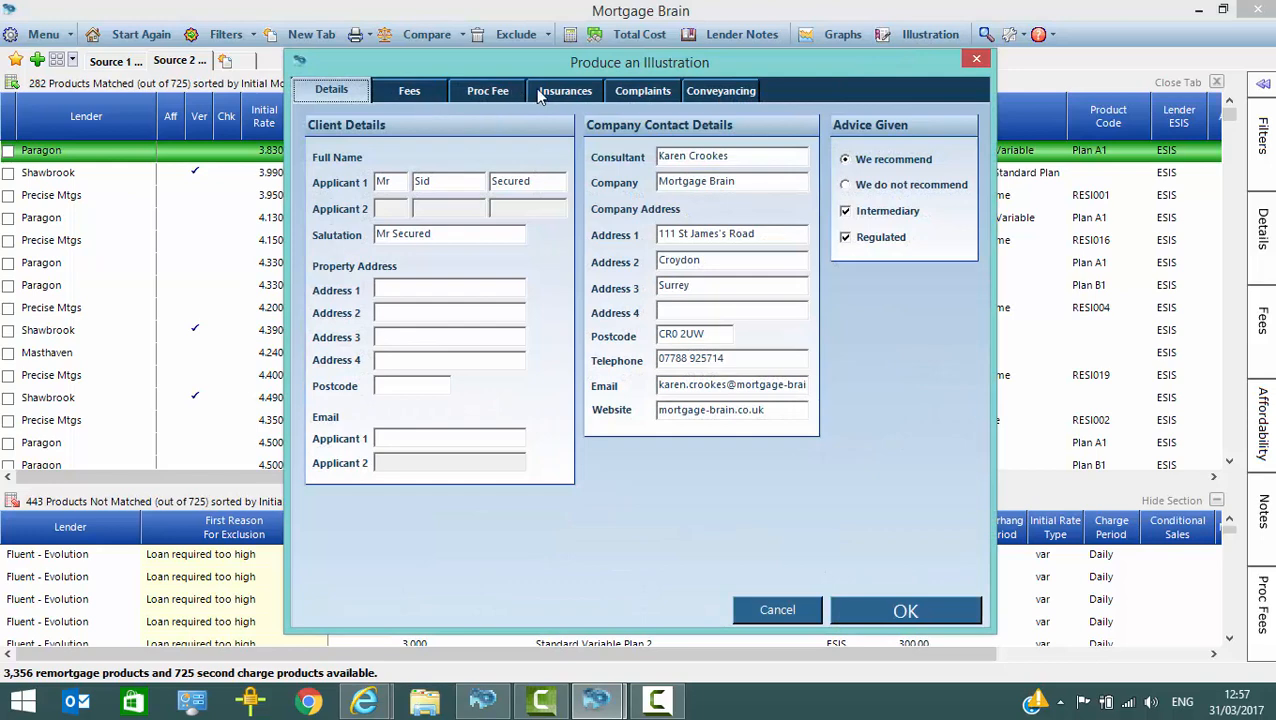
click(420, 94)
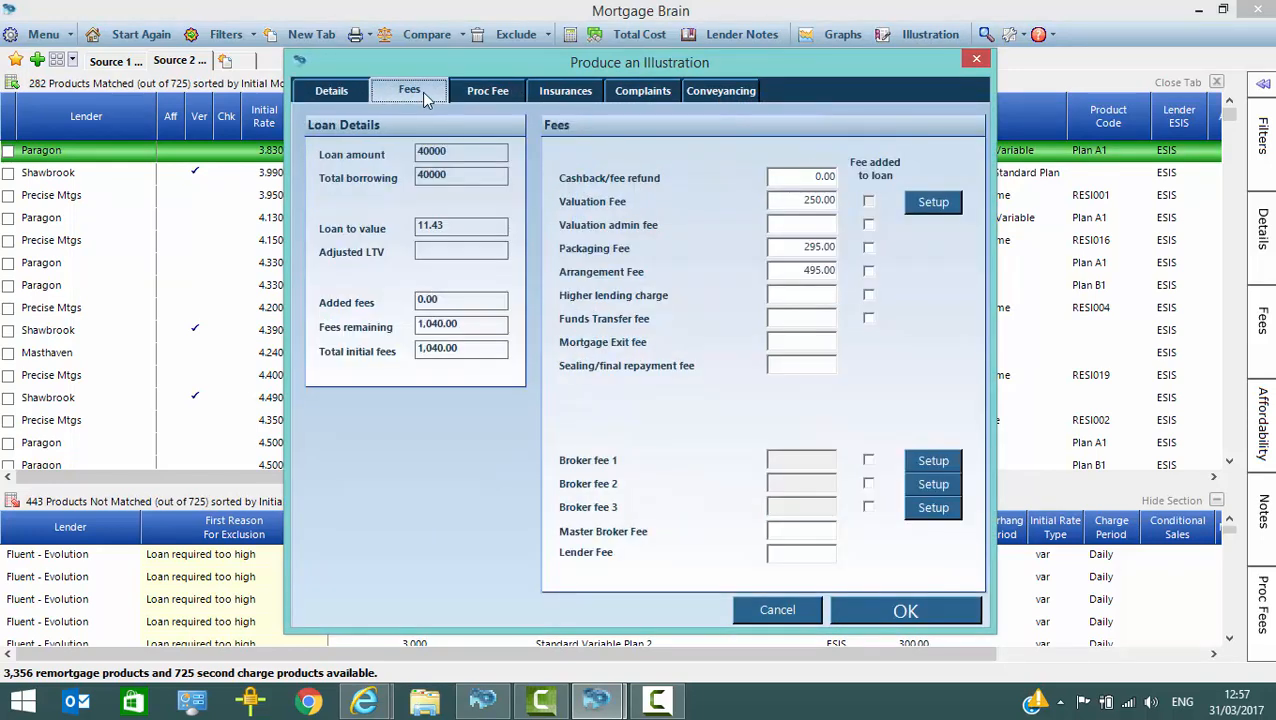
Step: Set the procuration fee received by the intermediary to 500 and the amount paid by the lender to 600, and produce the illustration
click(487, 90)
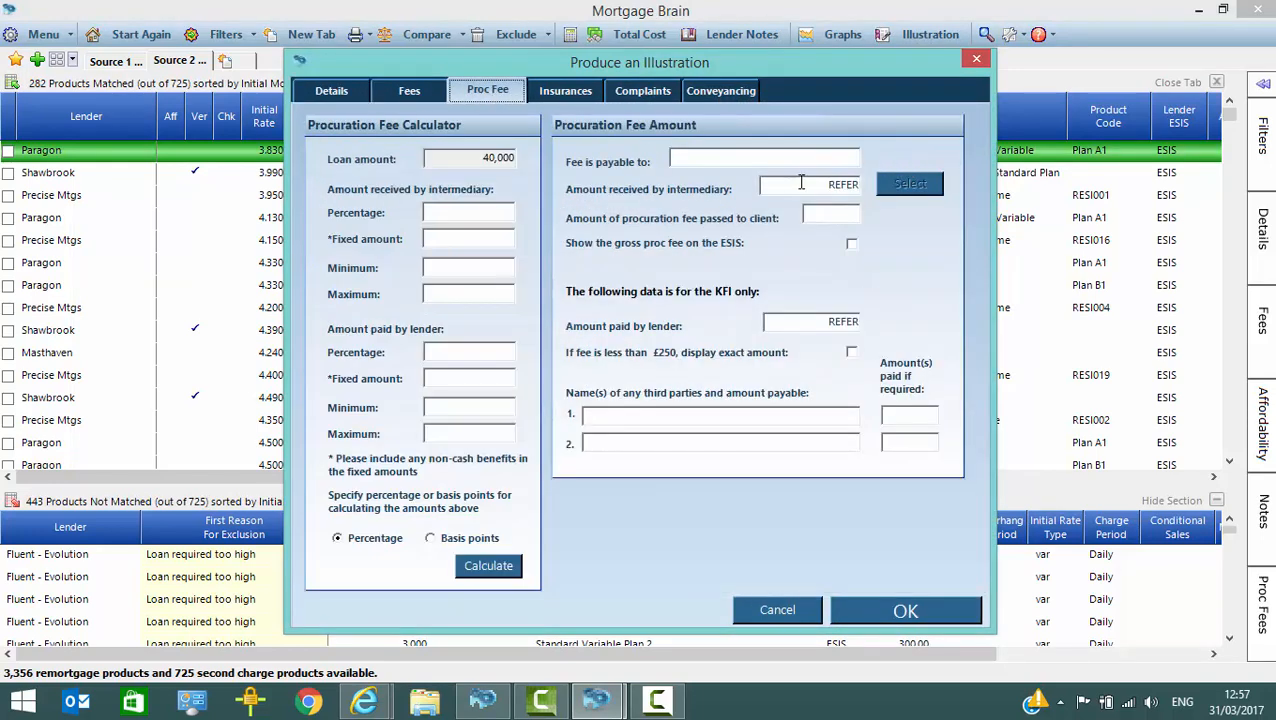
click(910, 187)
text(500.00)
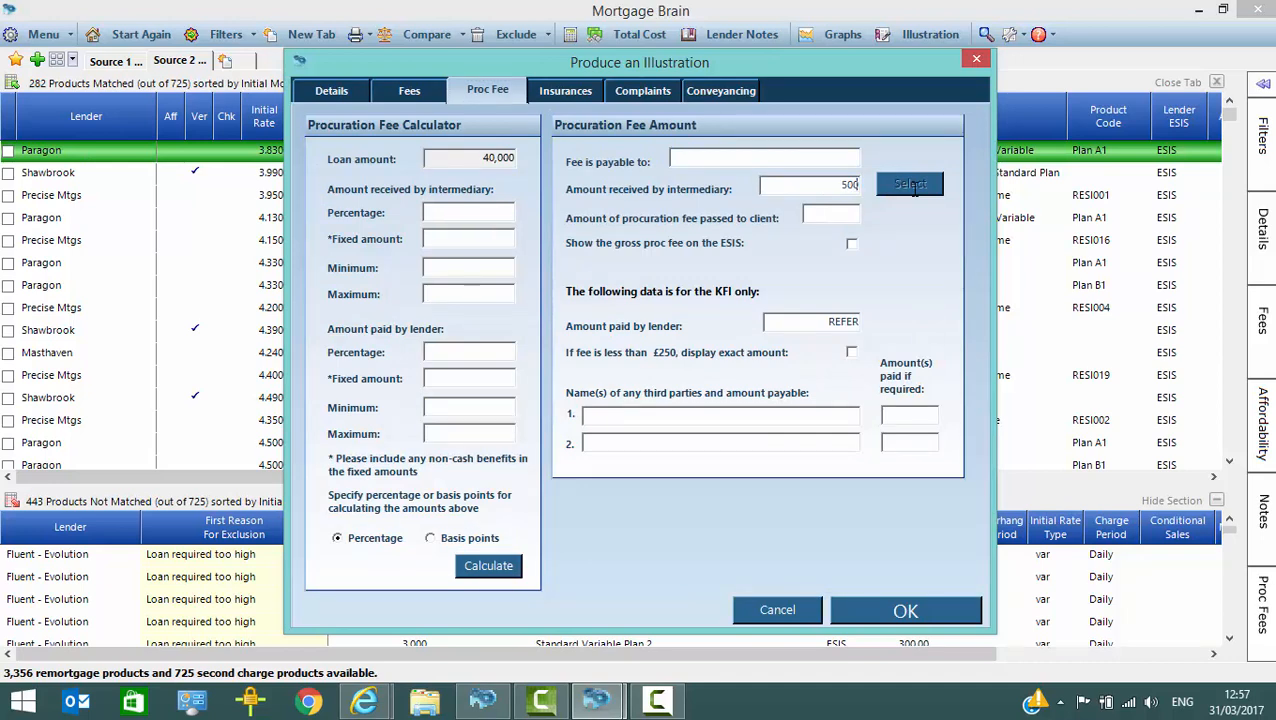
key(Tab)
key(Tab)
text(600)
click(920, 611)
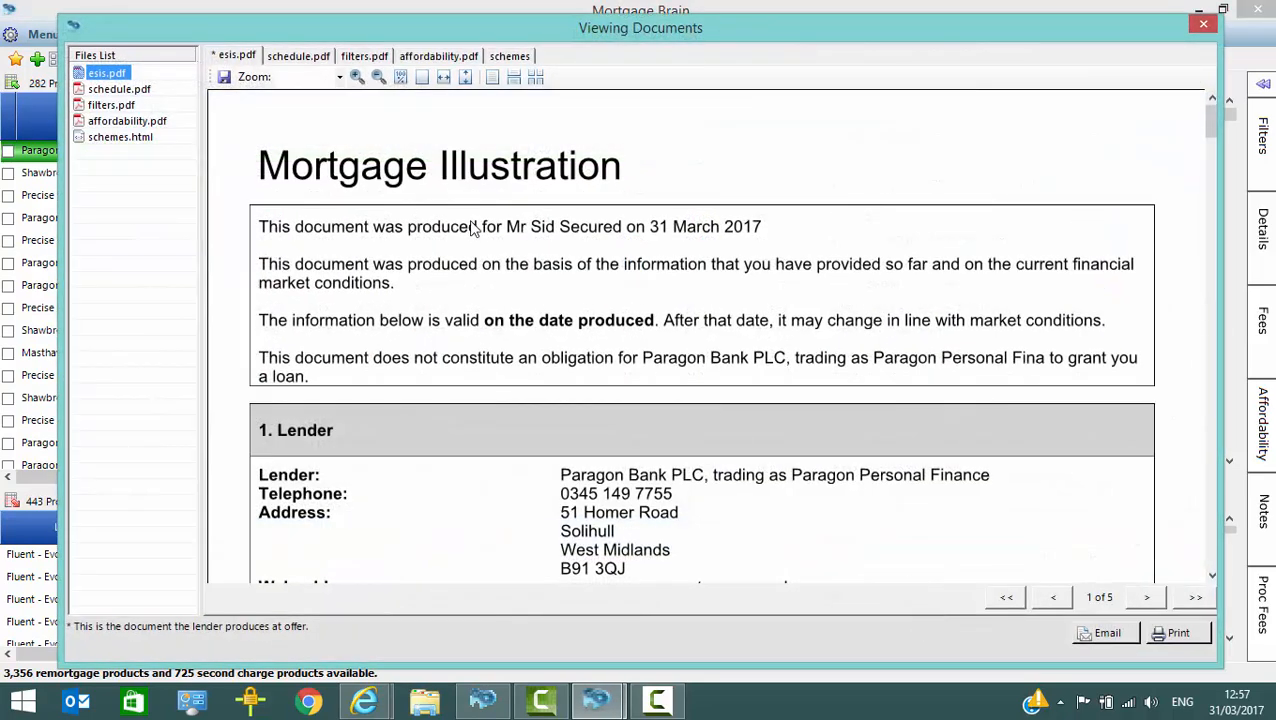
Step: Review the illustration's payment schedule, product selection report, affordability report and list of schemes, and close the documents
click(292, 62)
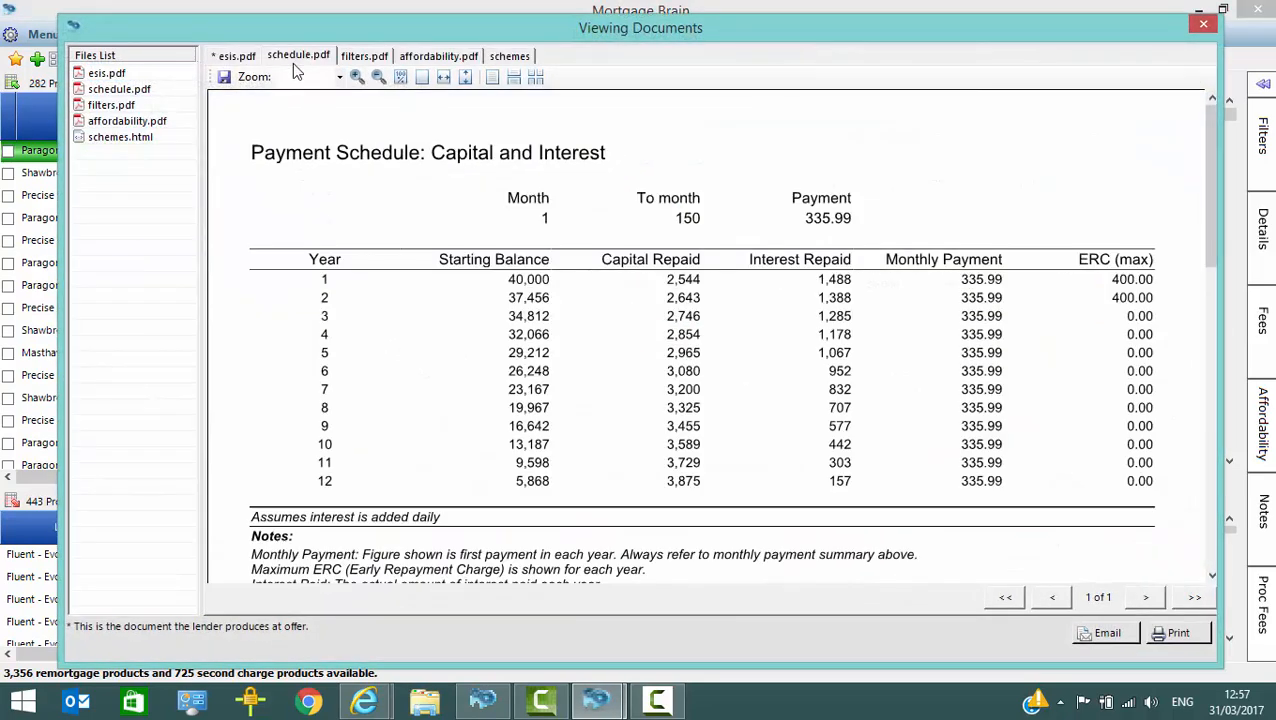
click(364, 58)
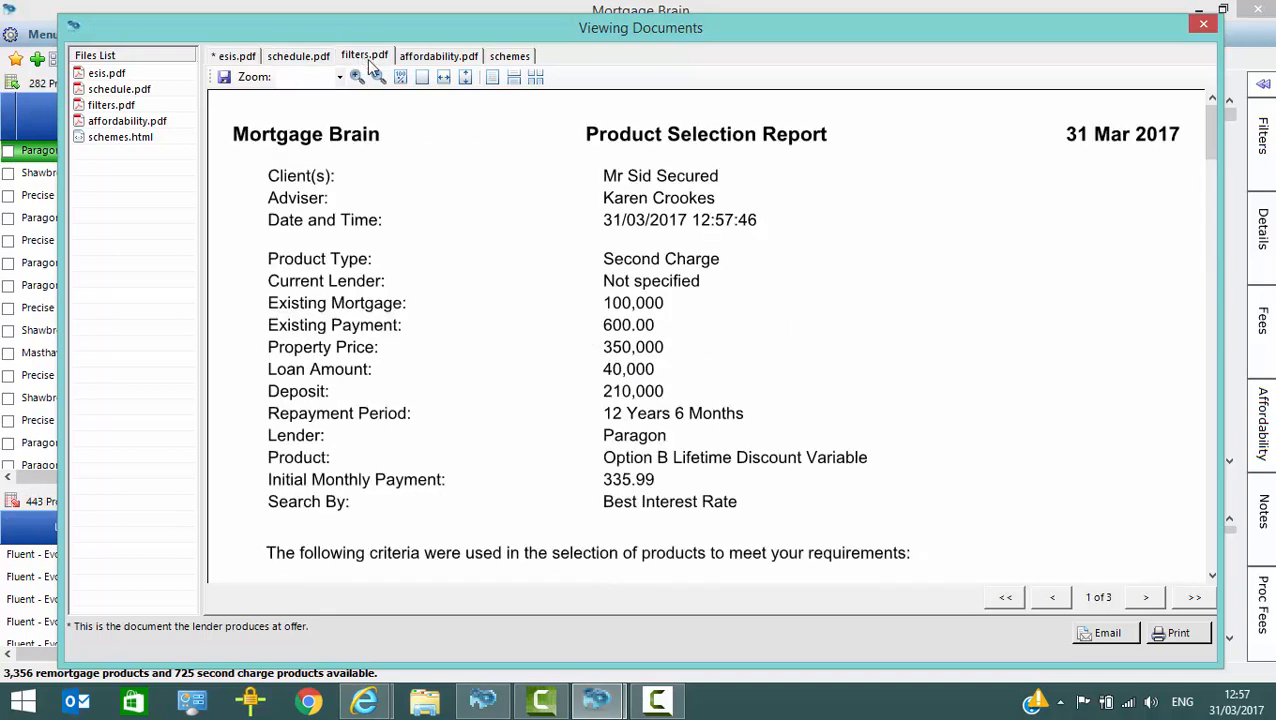
click(429, 62)
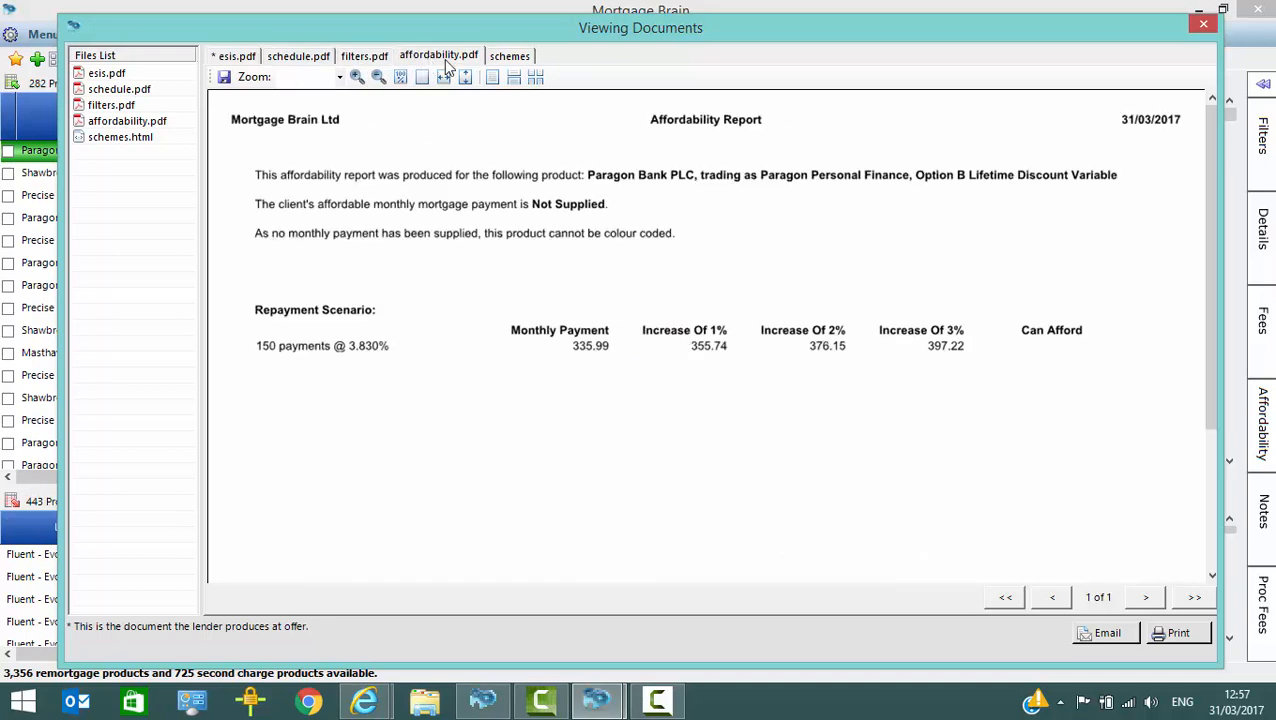
click(506, 58)
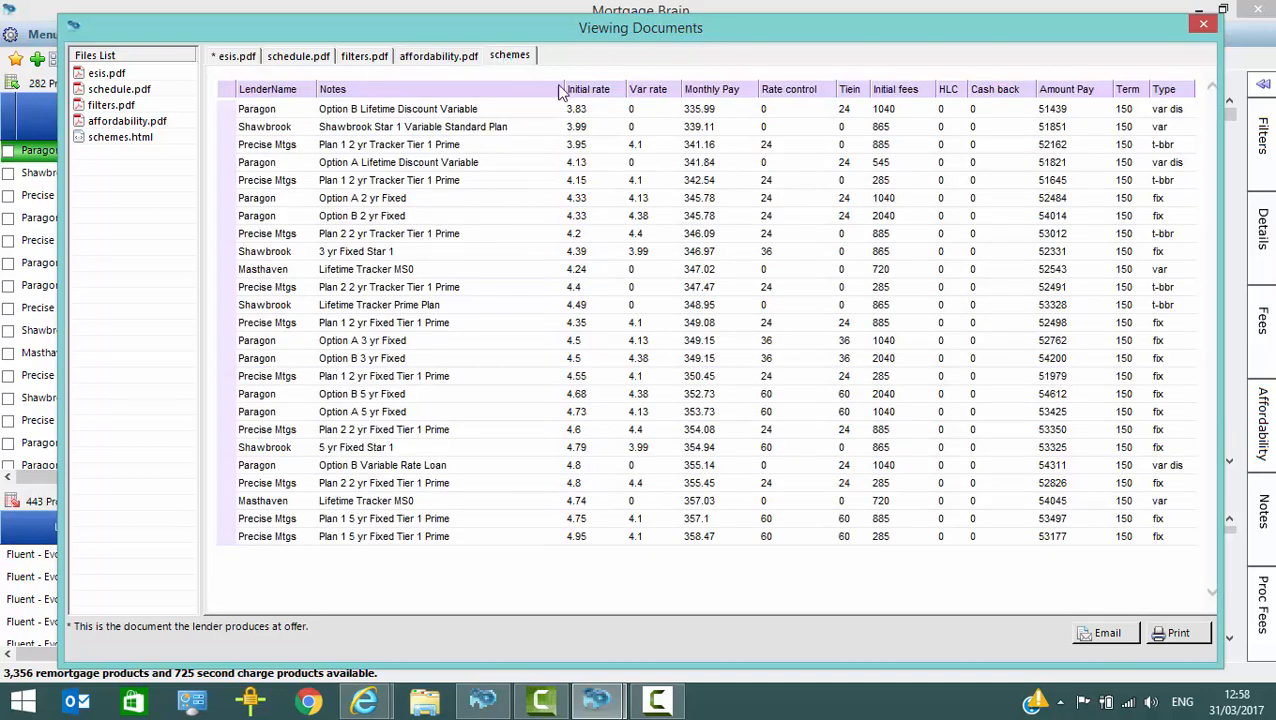
click(1202, 24)
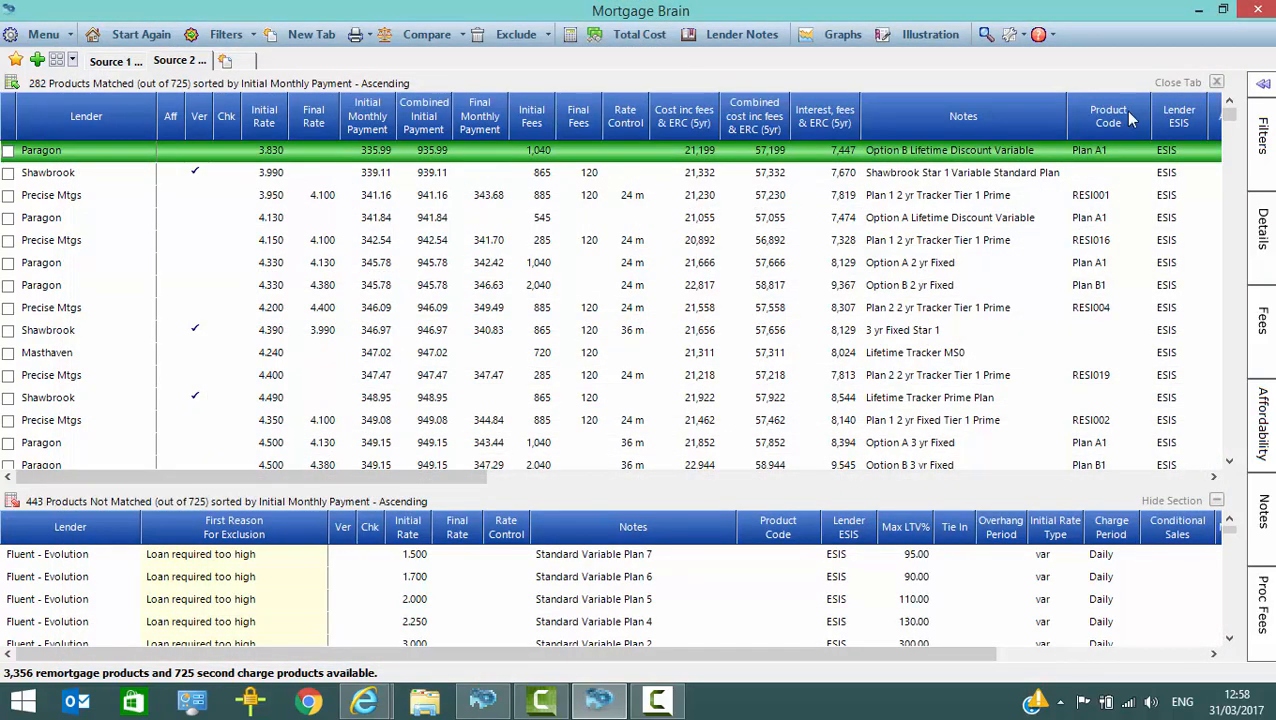
Step: Leave the sourcing results and select the client's archived Paragon, Option B Lifetime Discount Variable illustration dated 31/03/17
click(1256, 11)
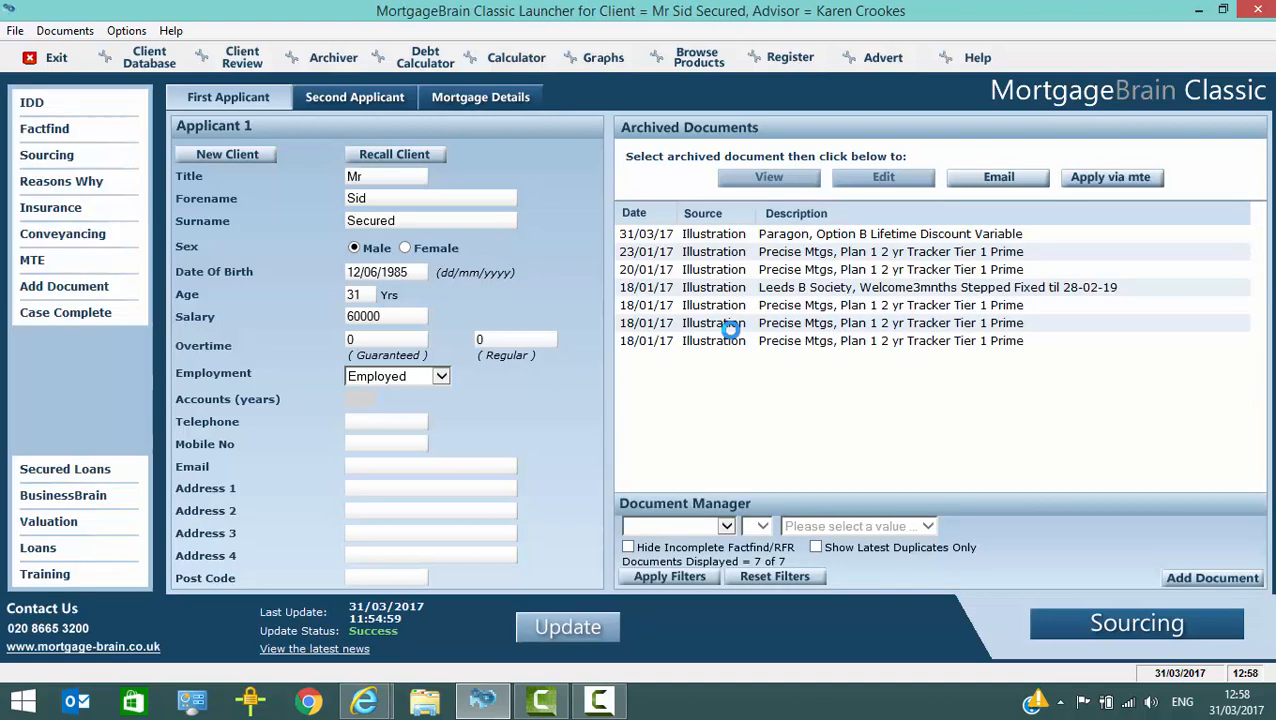
click(700, 236)
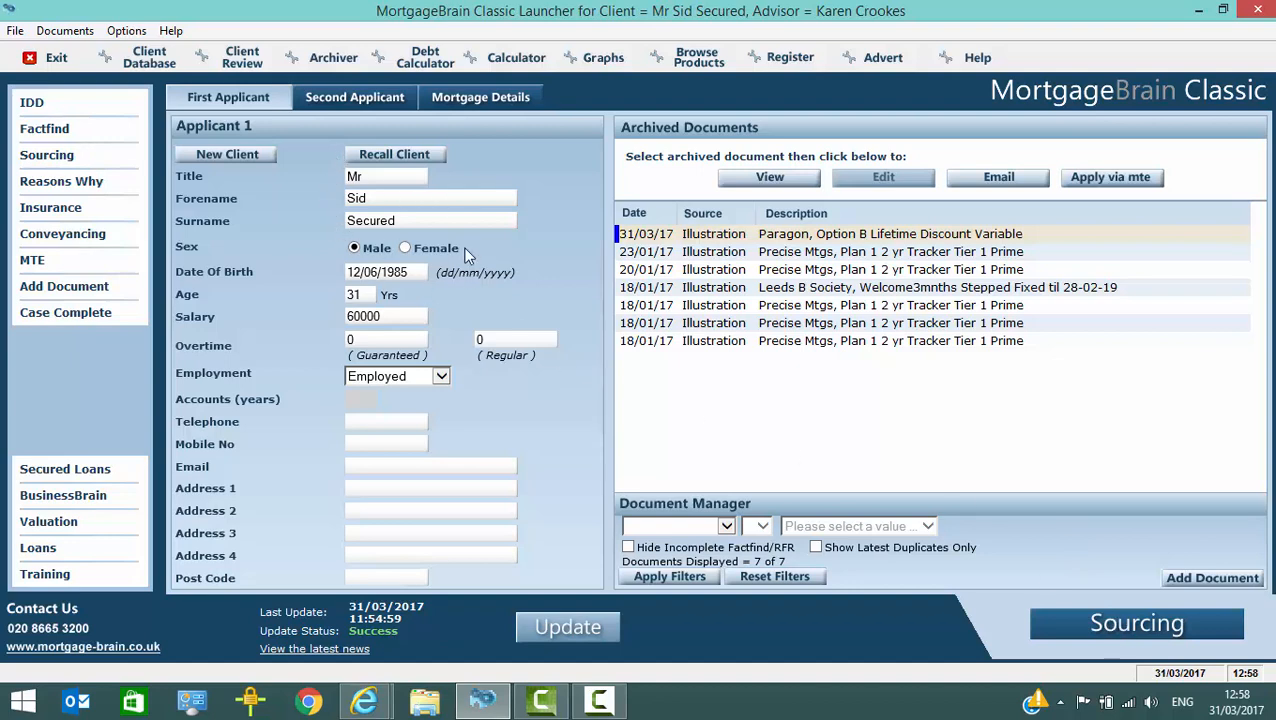
Step: Start sourcing for the client again, reload the saved search from 31/03/2017 and show its remortgage results
click(1122, 632)
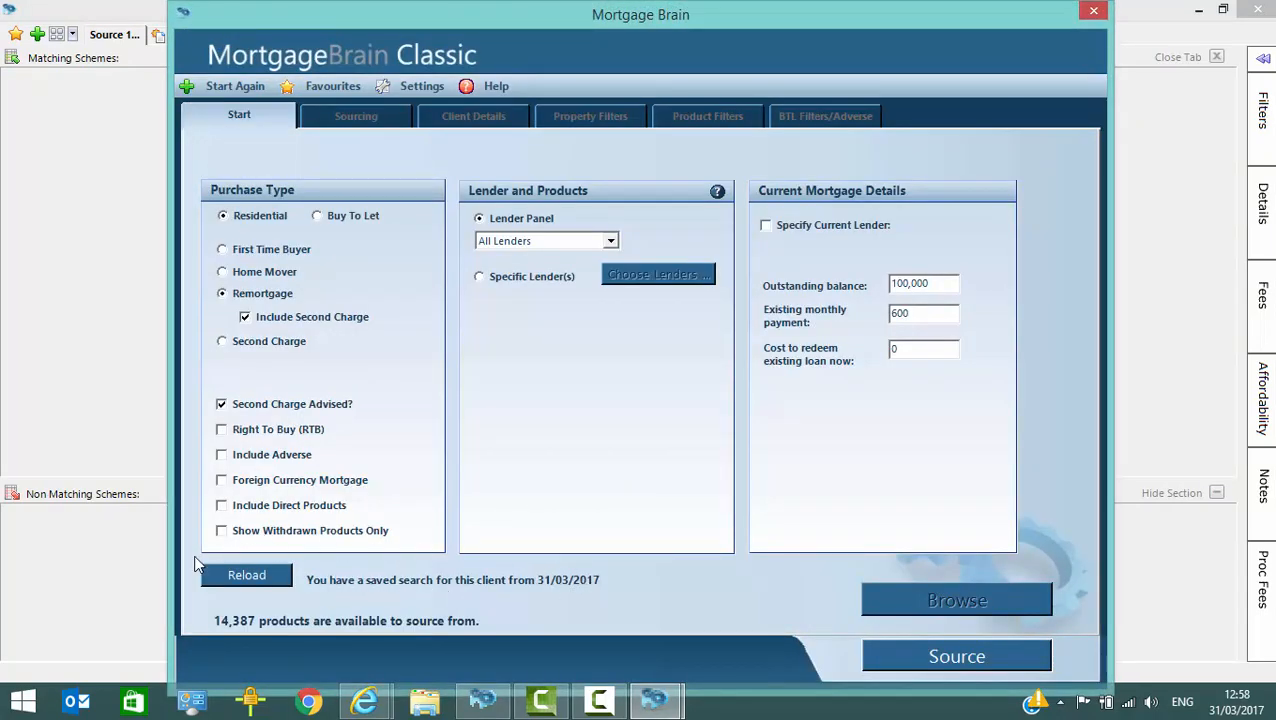
click(259, 575)
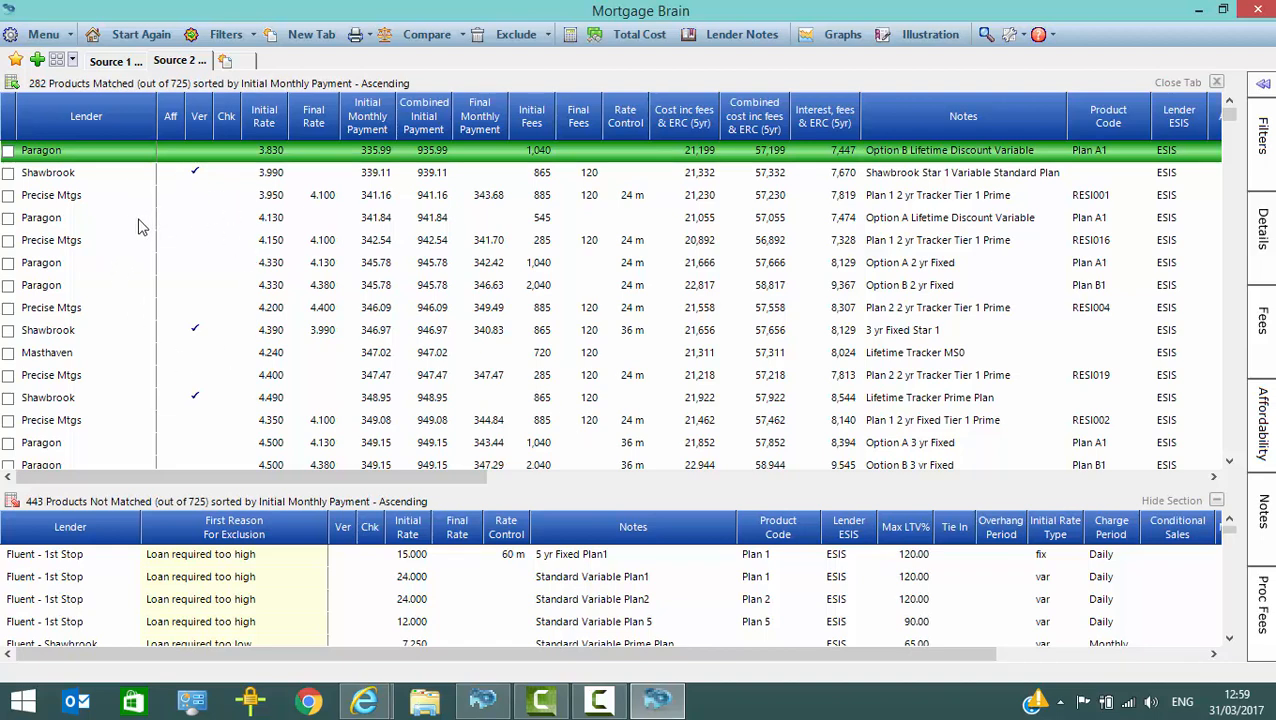
click(110, 60)
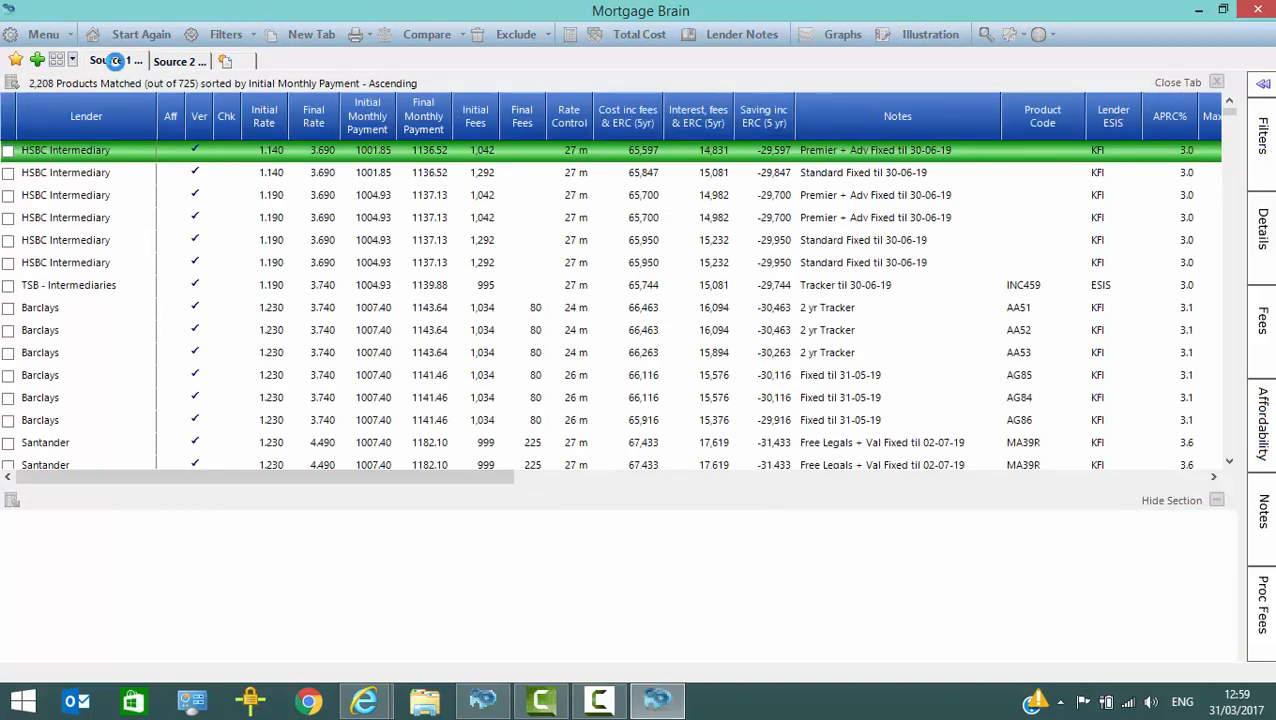